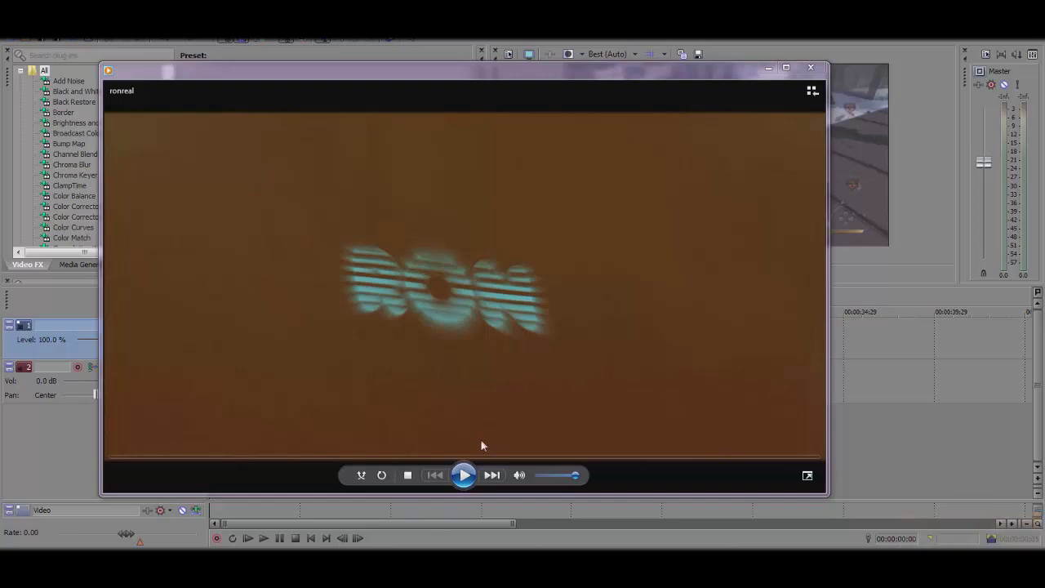
# Step: Play the ronreal sample clip in the media player to preview the gun effect, and close the player
pyautogui.click(466, 475)
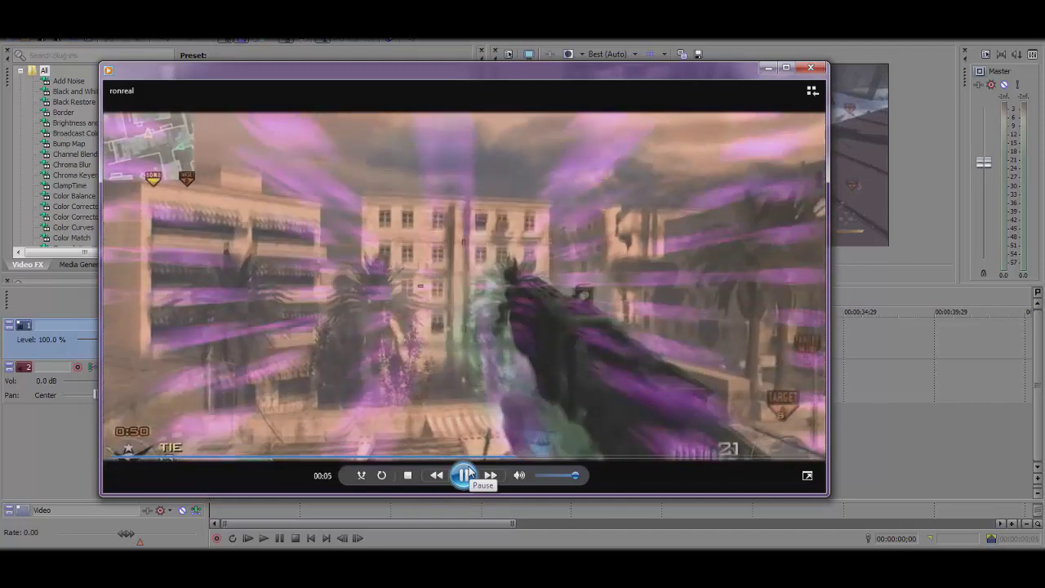
pyautogui.click(465, 474)
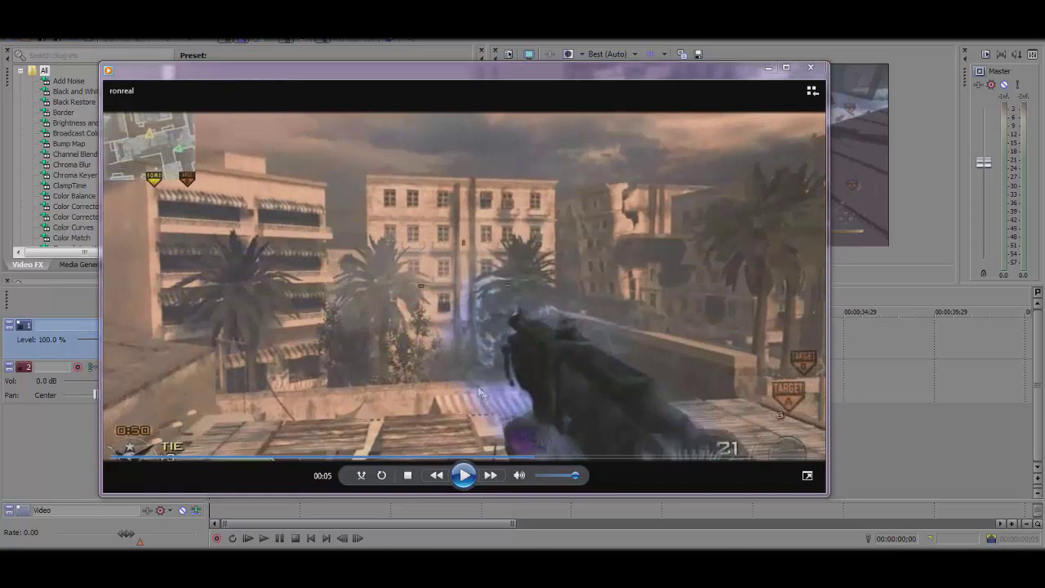
pyautogui.click(464, 475)
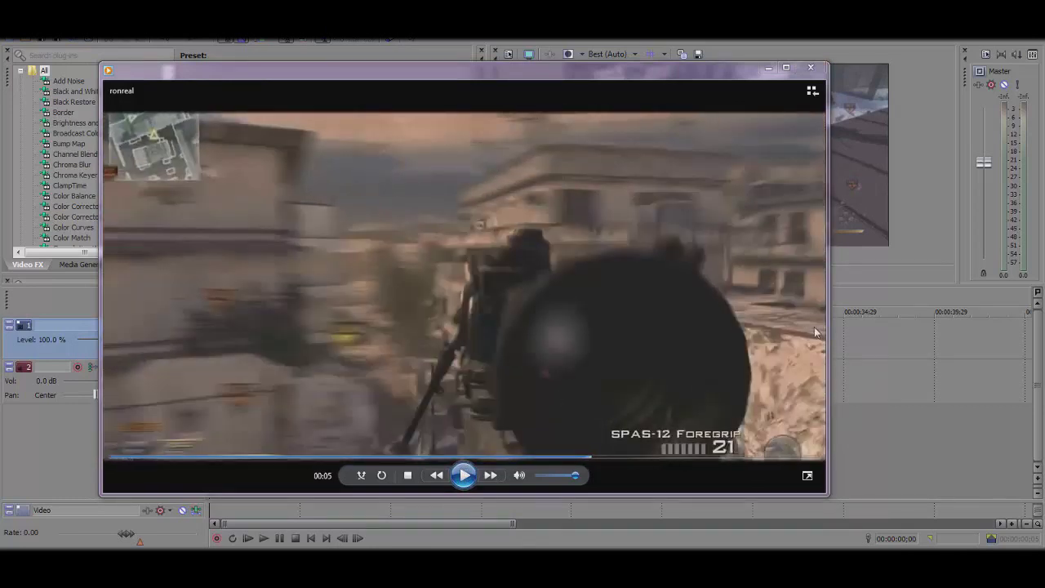
pyautogui.click(811, 67)
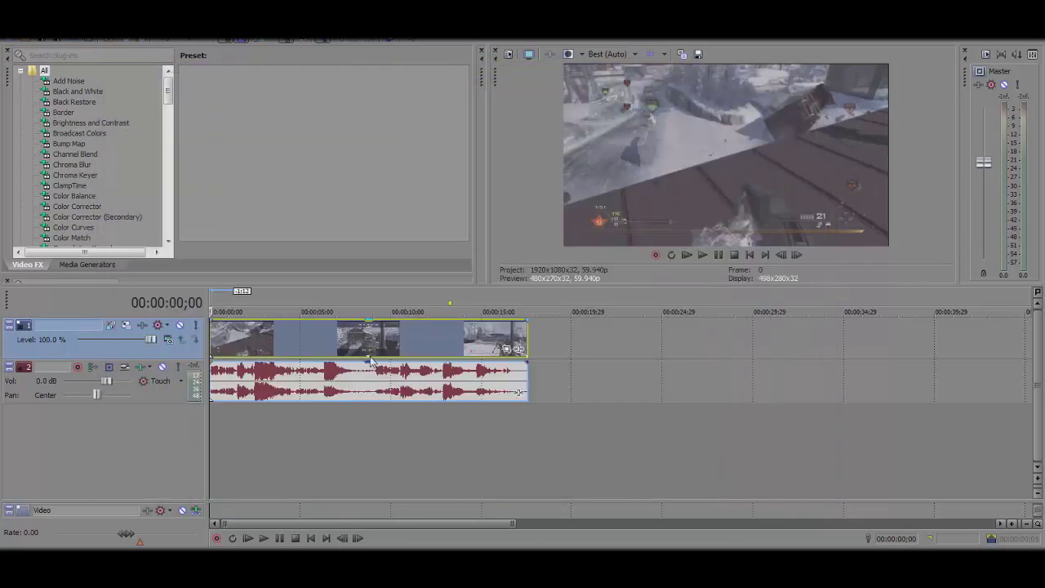
# Step: Crop the gameplay clip's frame very slightly in its Pan/Crop settings
pyautogui.click(507, 351)
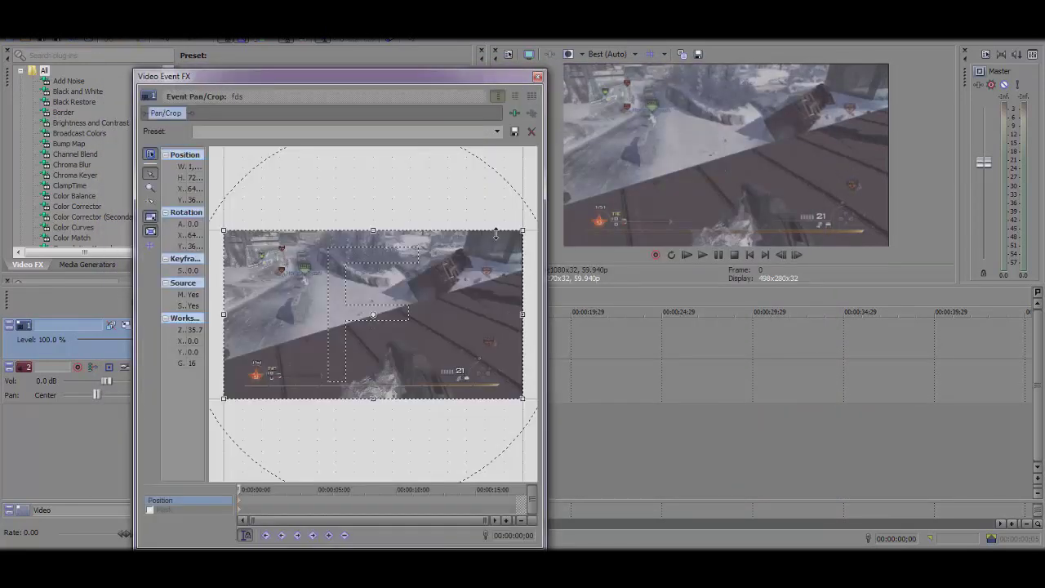
pyautogui.moveTo(494, 234); pyautogui.dragTo(495, 236)
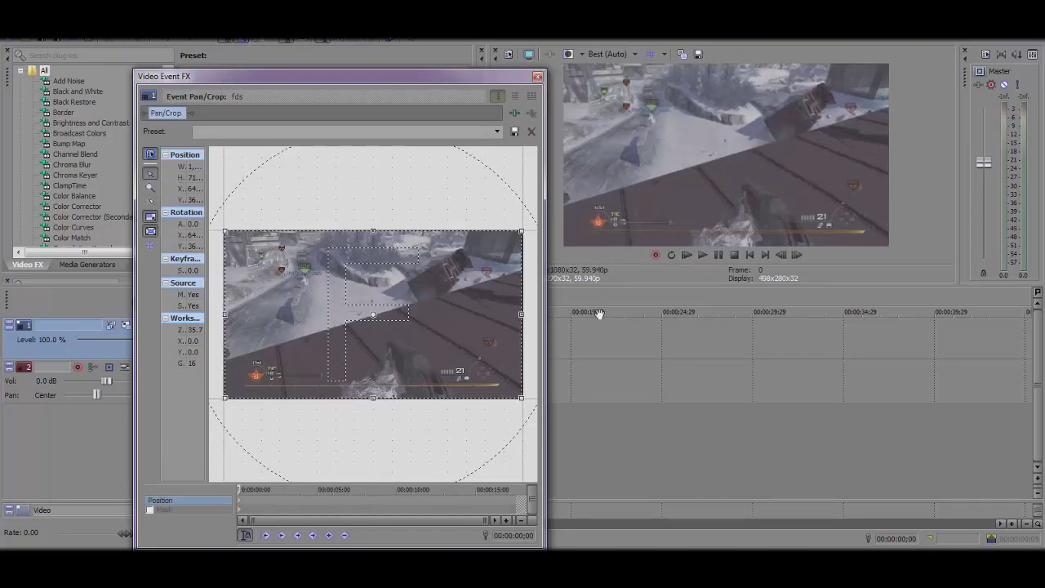
pyautogui.click(537, 77)
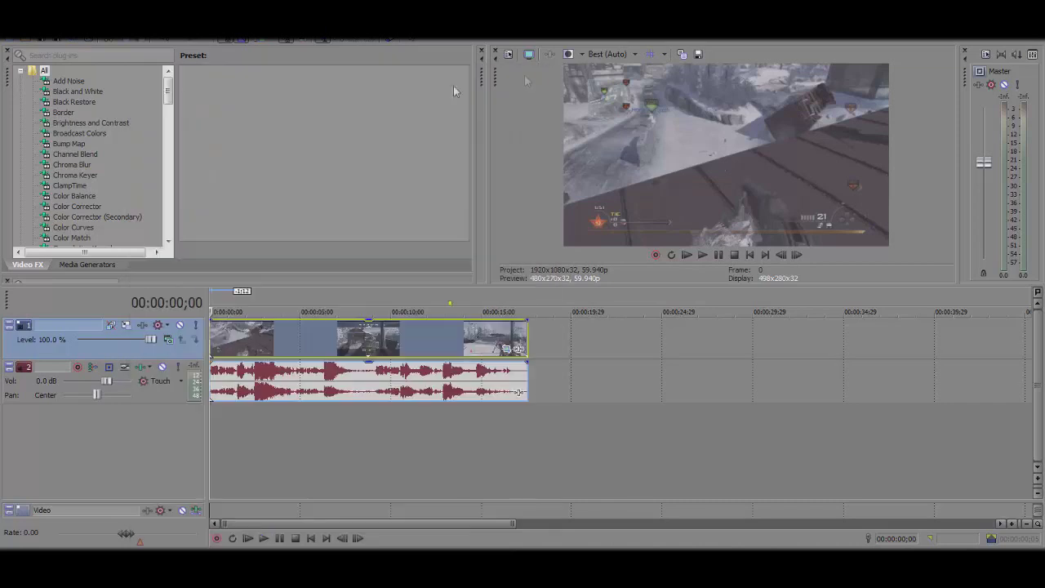
# Step: Browse the video effects and view the presets of NewBlue LE Flicker, Glow Pro and Light Bender
pyautogui.moveTo(168, 85); pyautogui.dragTo(173, 150)
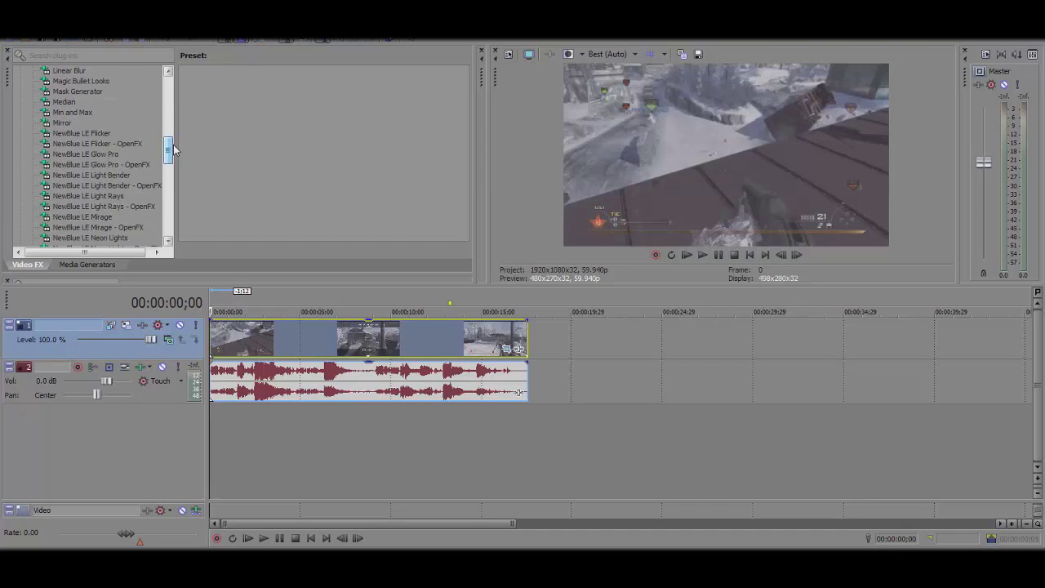
pyautogui.click(104, 134)
pyautogui.click(111, 154)
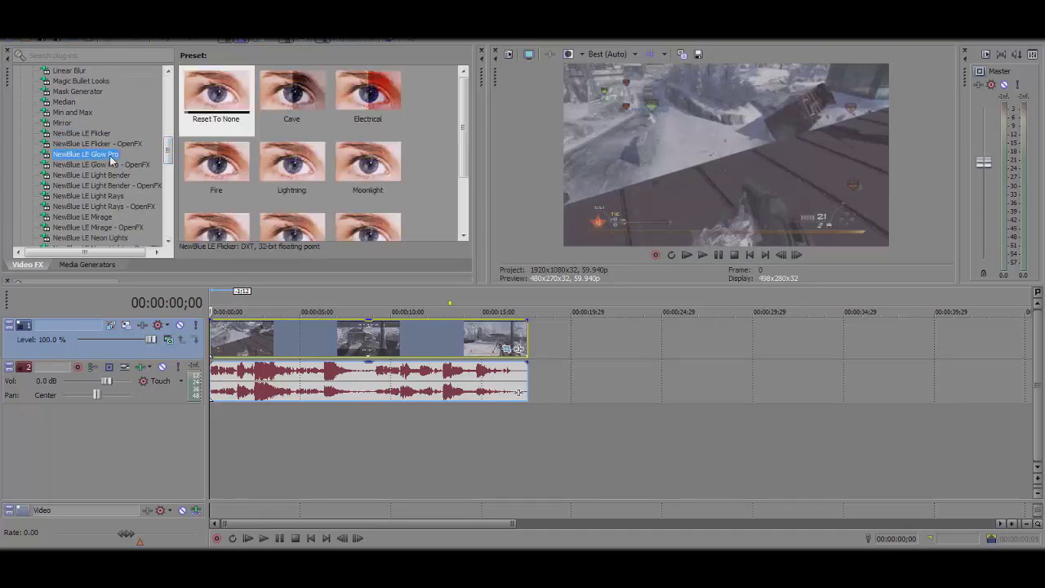
pyautogui.click(110, 177)
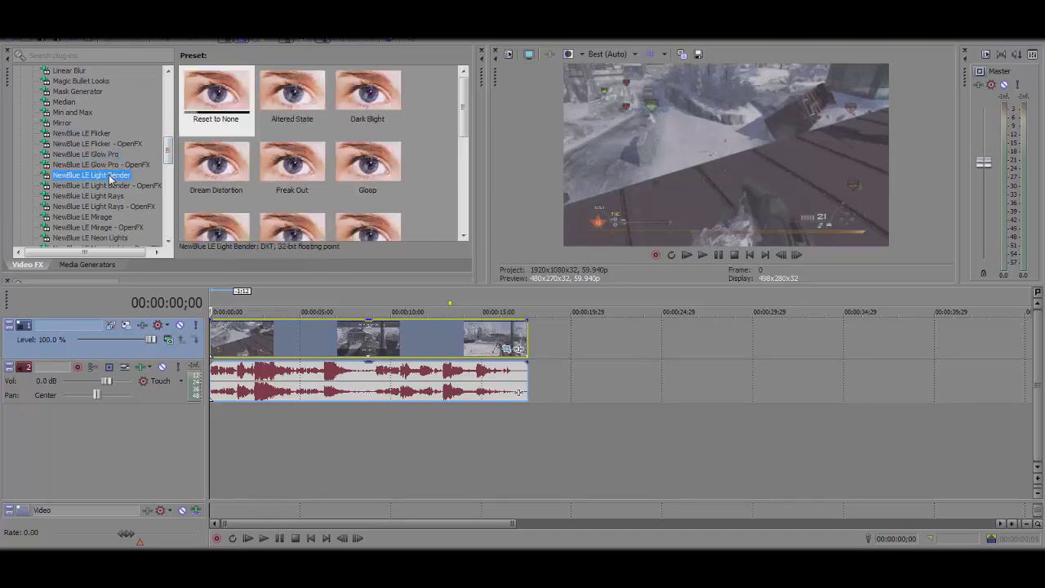
# Step: Enable a mask on the clip in Pan/Crop, trace the gun with a closed path of anchor points, and feather its edge
pyautogui.click(506, 349)
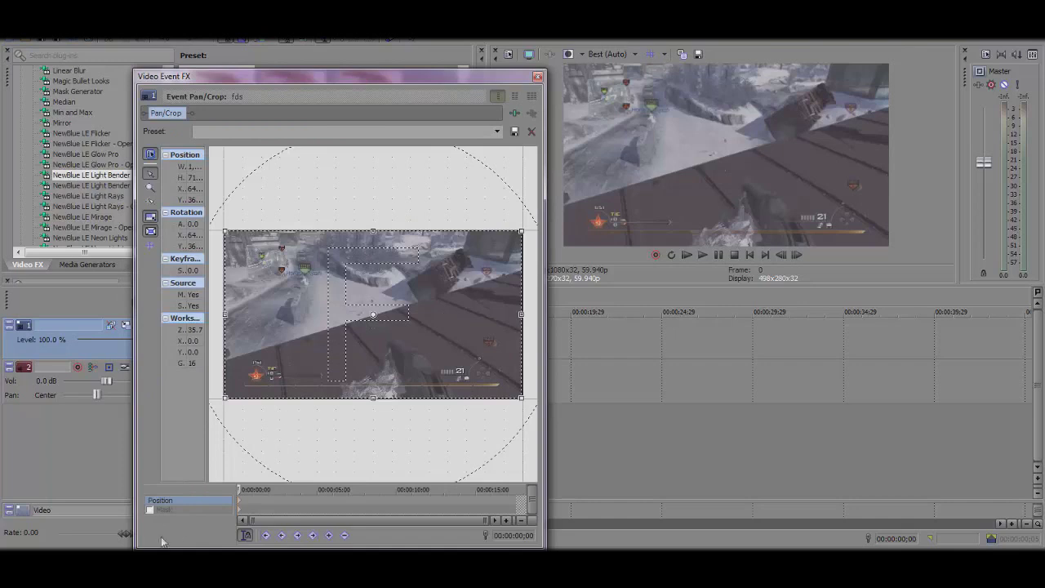
pyautogui.click(151, 511)
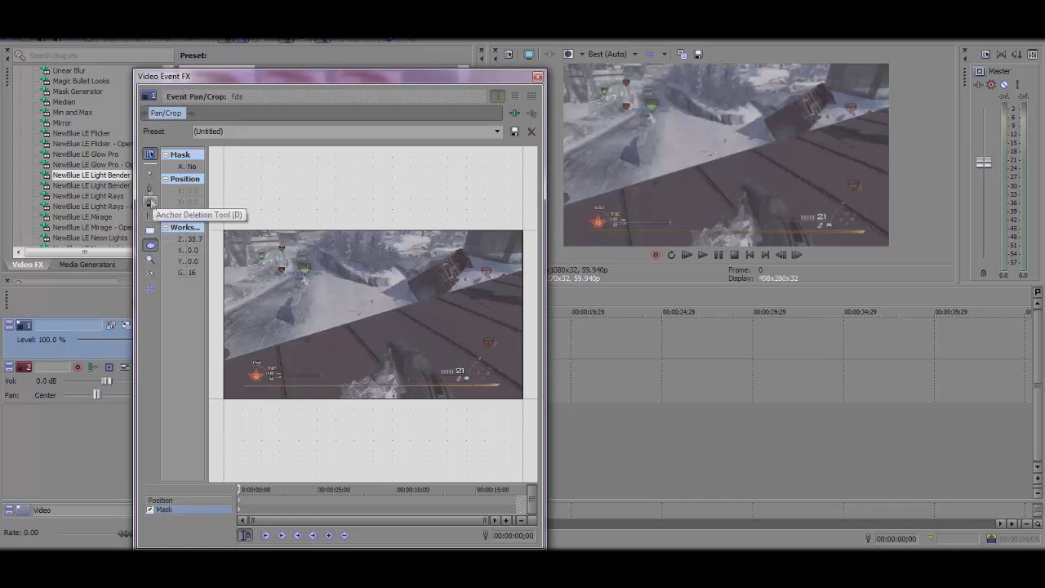
pyautogui.click(150, 189)
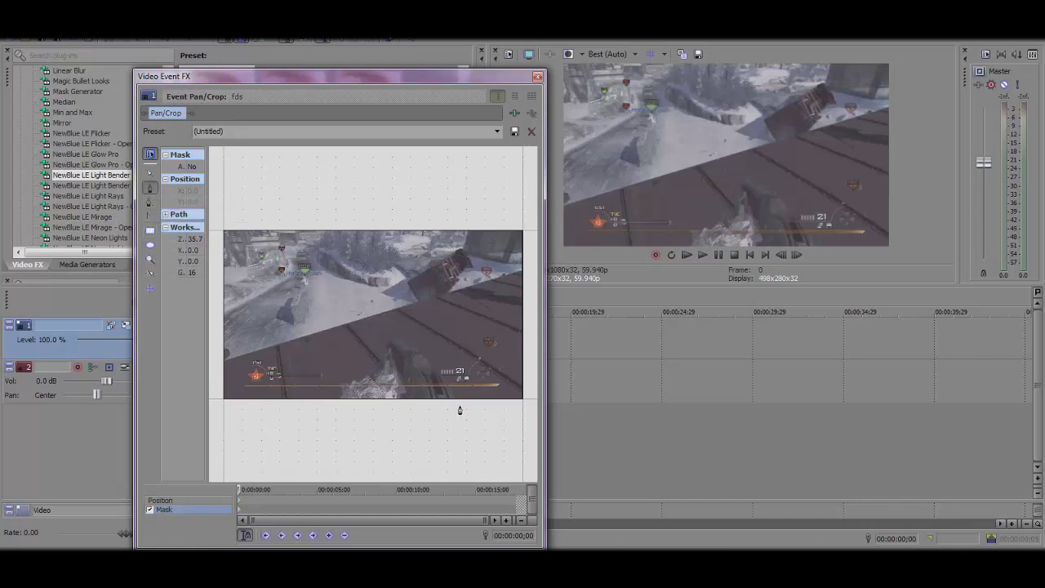
pyautogui.click(449, 381)
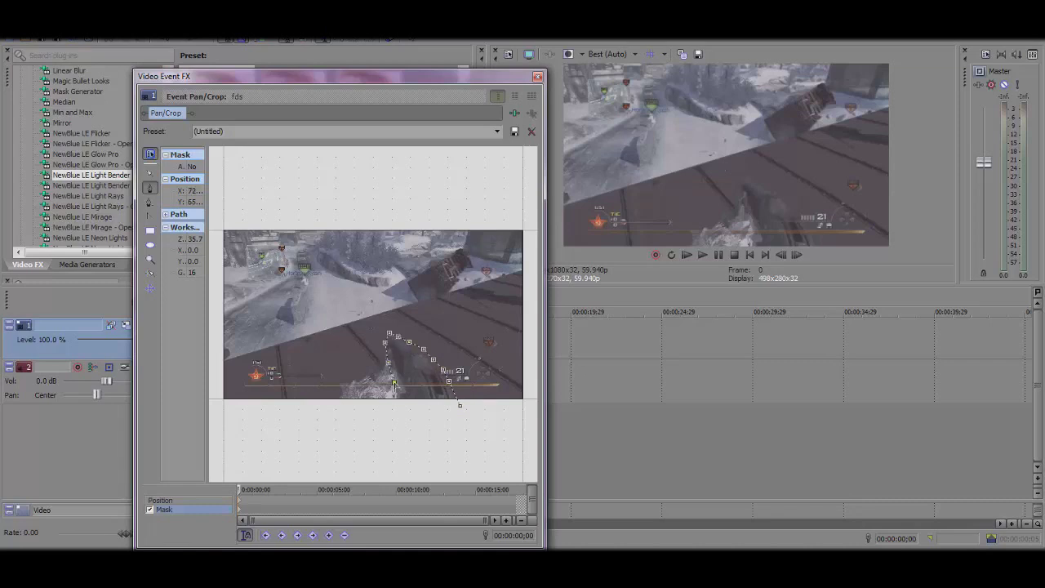
pyautogui.click(461, 407)
pyautogui.click(410, 386)
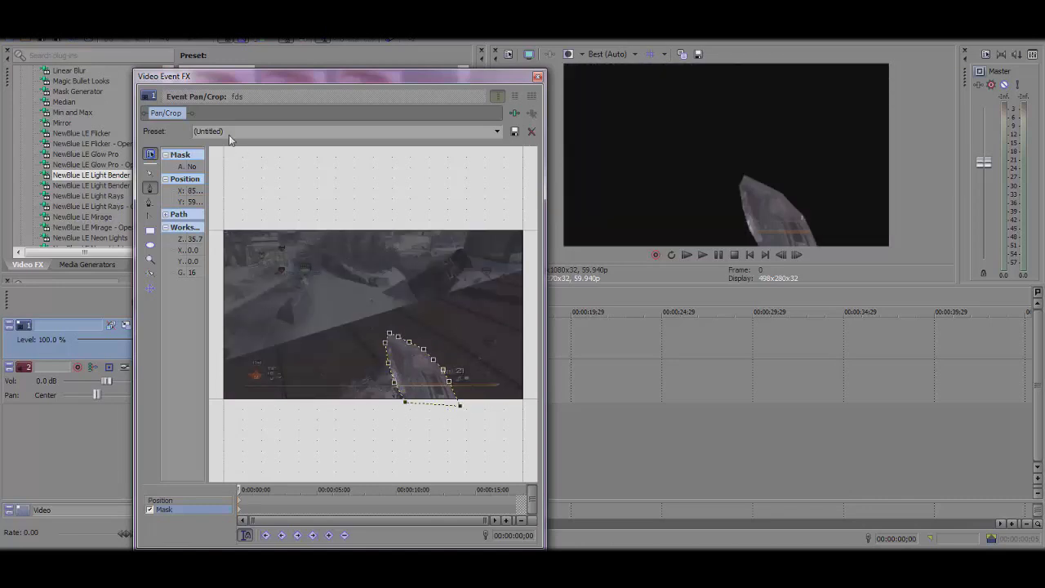
pyautogui.click(150, 177)
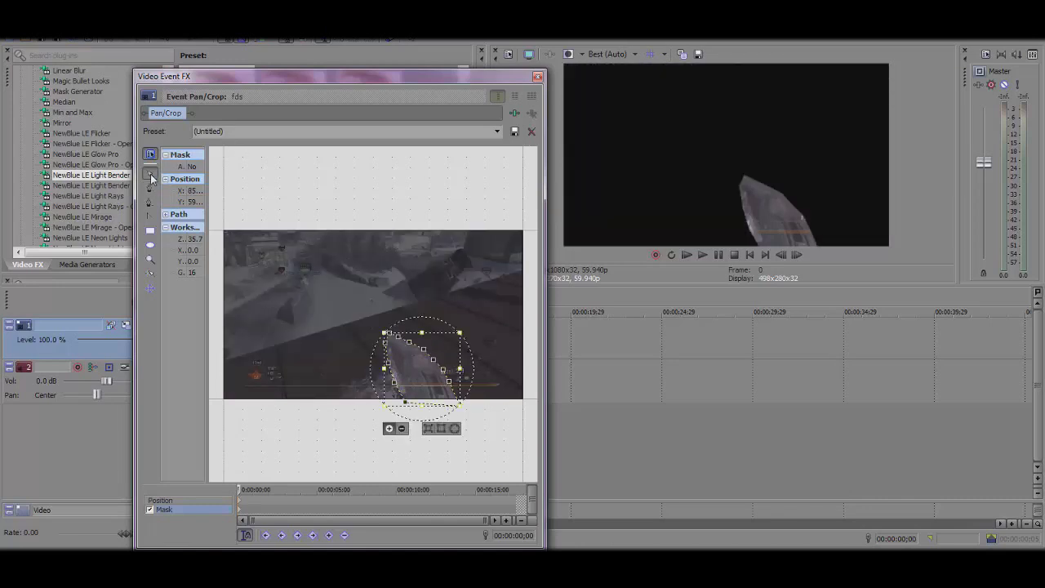
pyautogui.click(442, 428)
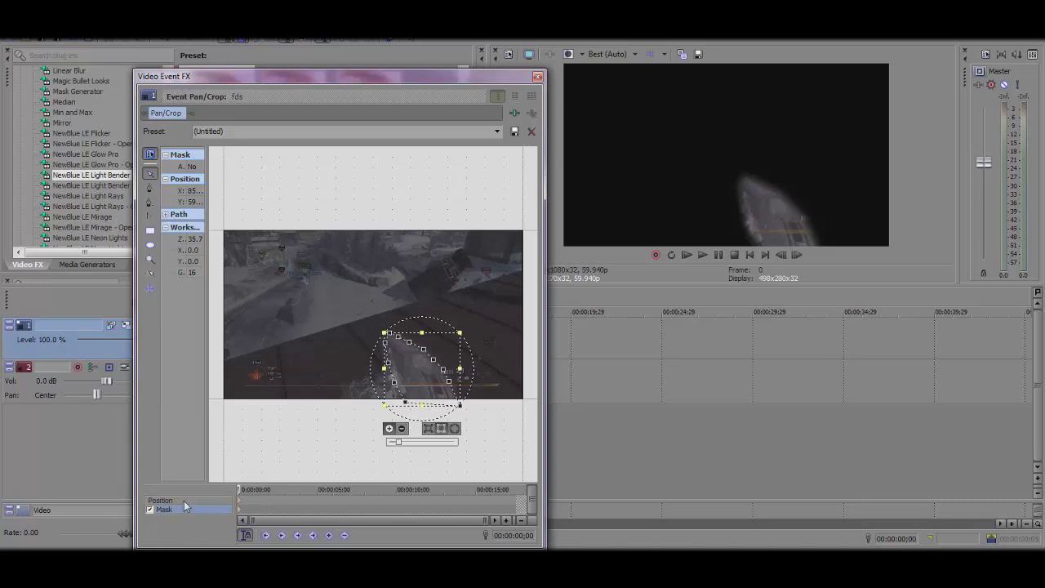
# Step: Shift the mask to follow the gun at frame 8 and again at frame 20
pyautogui.click(797, 255)
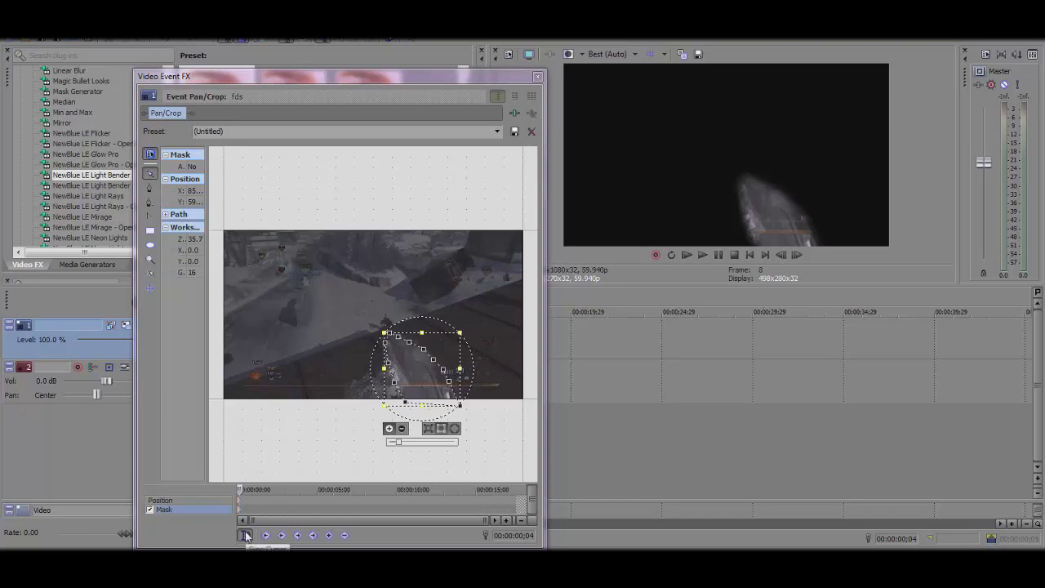
pyautogui.moveTo(451, 339); pyautogui.dragTo(449, 331)
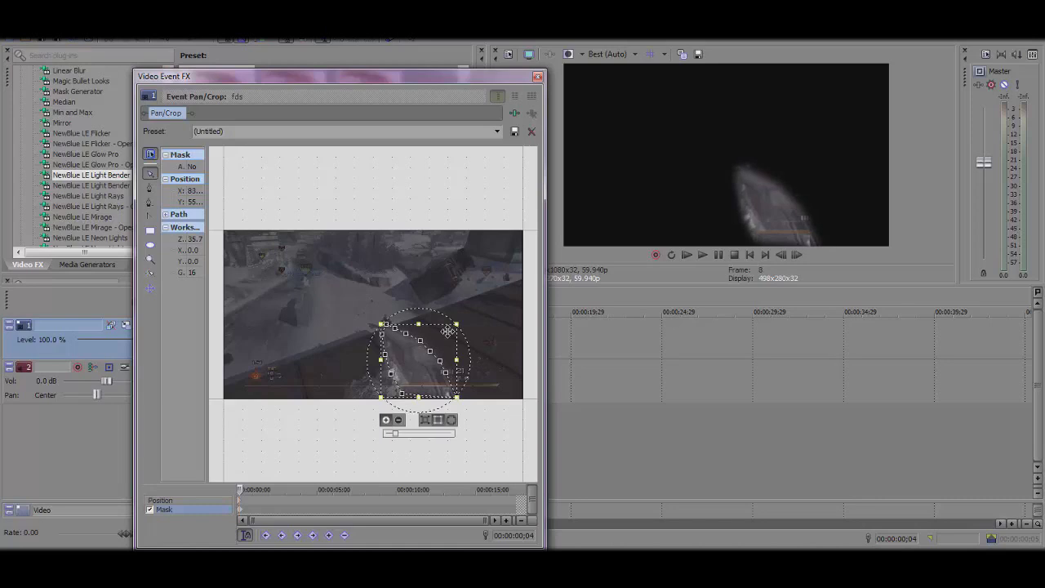
pyautogui.click(797, 256)
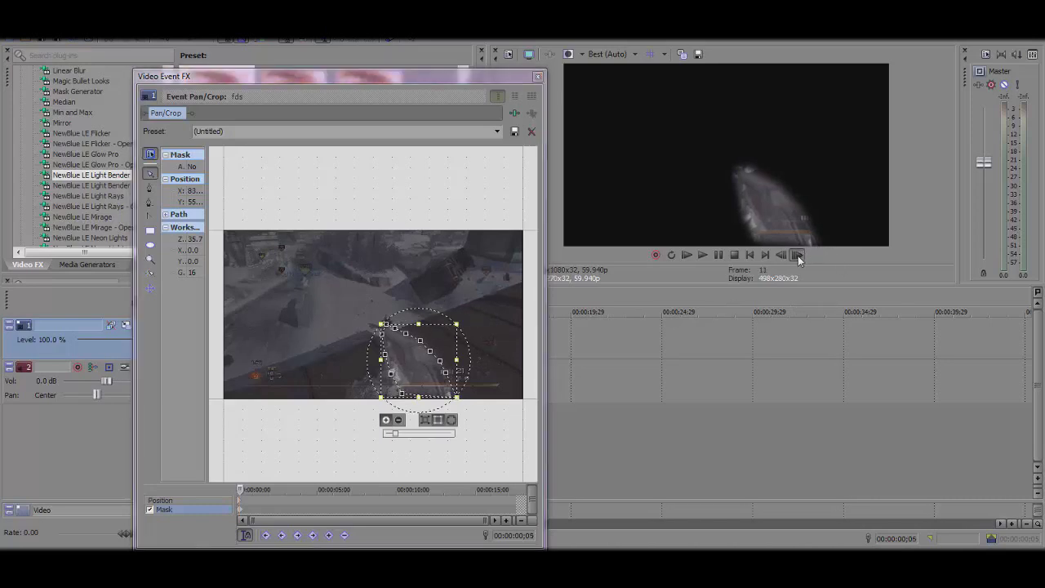
pyautogui.moveTo(408, 357); pyautogui.dragTo(411, 357)
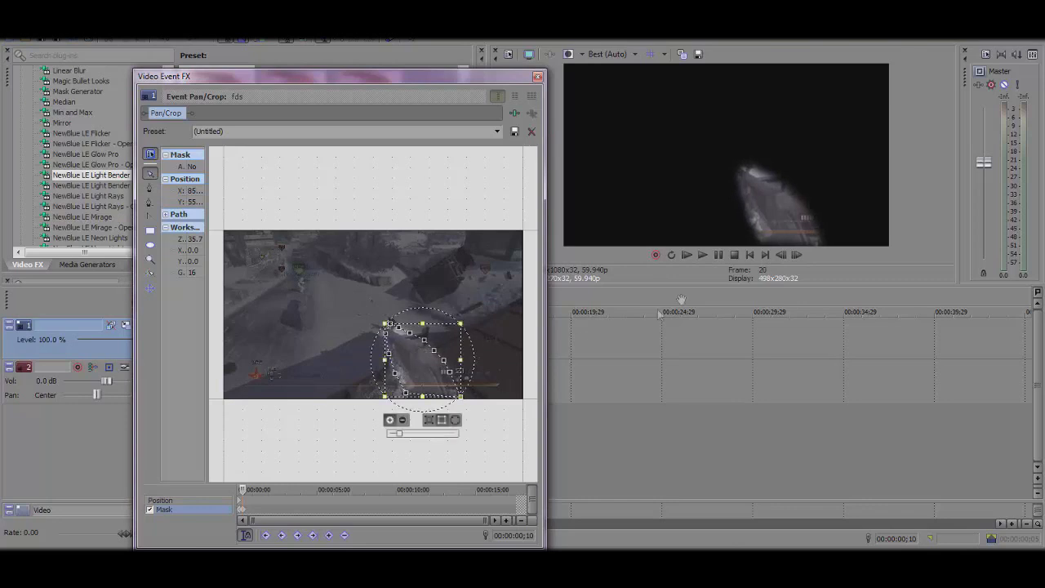
# Step: Advance to frame 41 and resize the mask from its corners to fit closely around the gun
pyautogui.click(797, 256)
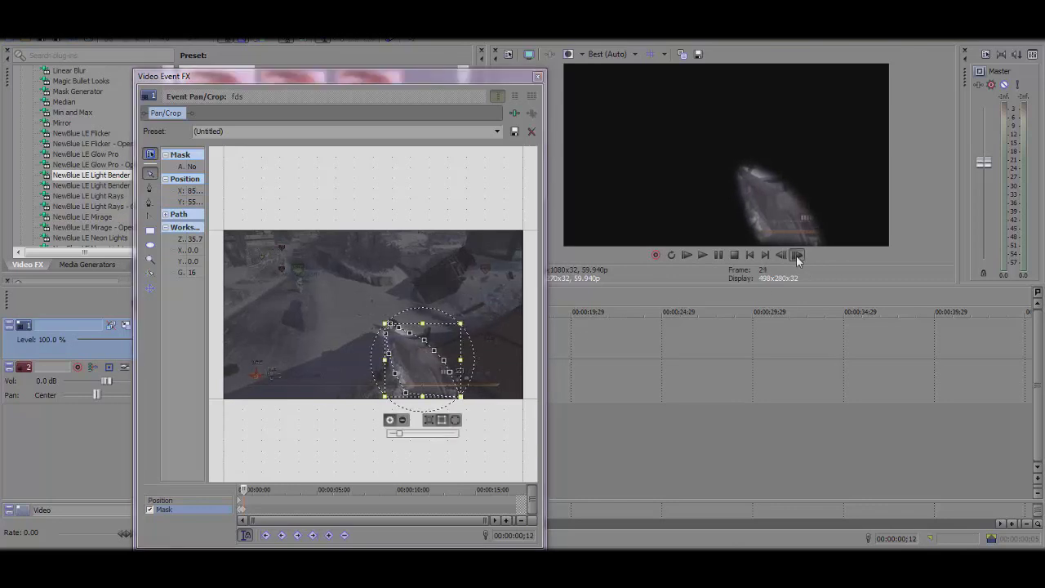
pyautogui.click(798, 257)
pyautogui.click(798, 257)
pyautogui.click(798, 257)
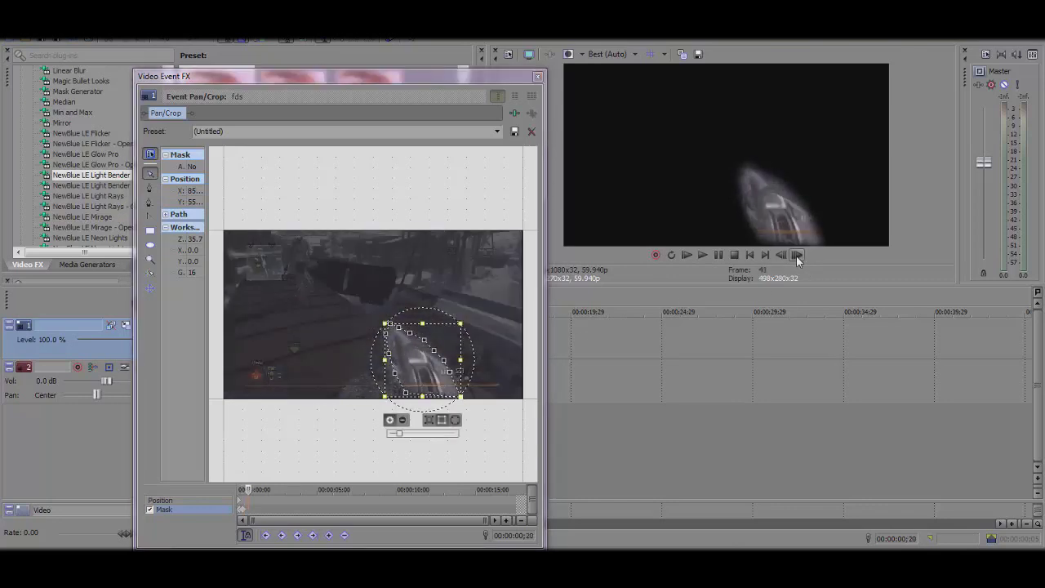
pyautogui.moveTo(382, 399); pyautogui.dragTo(378, 403)
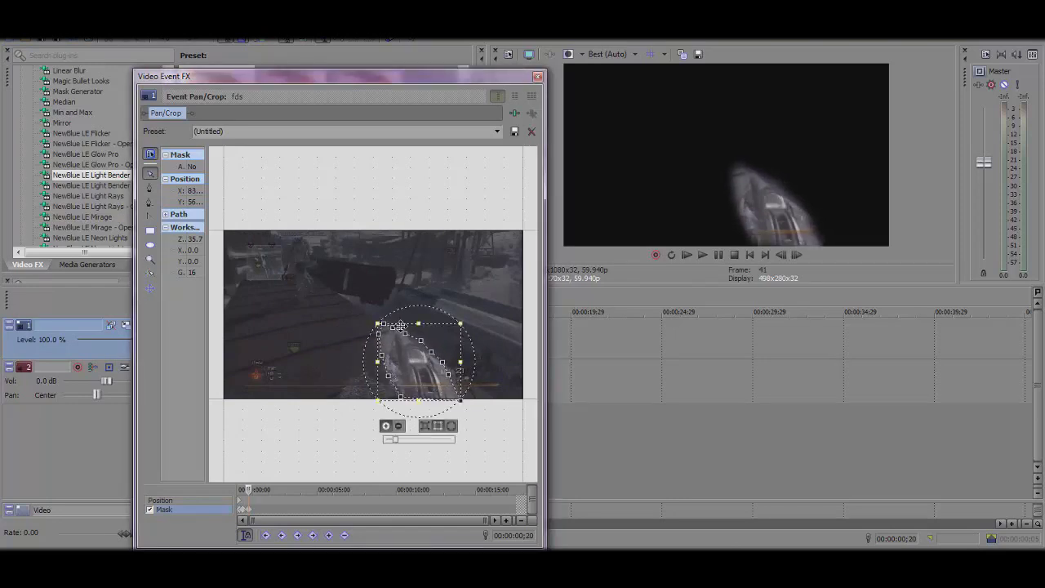
pyautogui.moveTo(378, 322); pyautogui.dragTo(387, 319)
pyautogui.moveTo(460, 320); pyautogui.dragTo(453, 322)
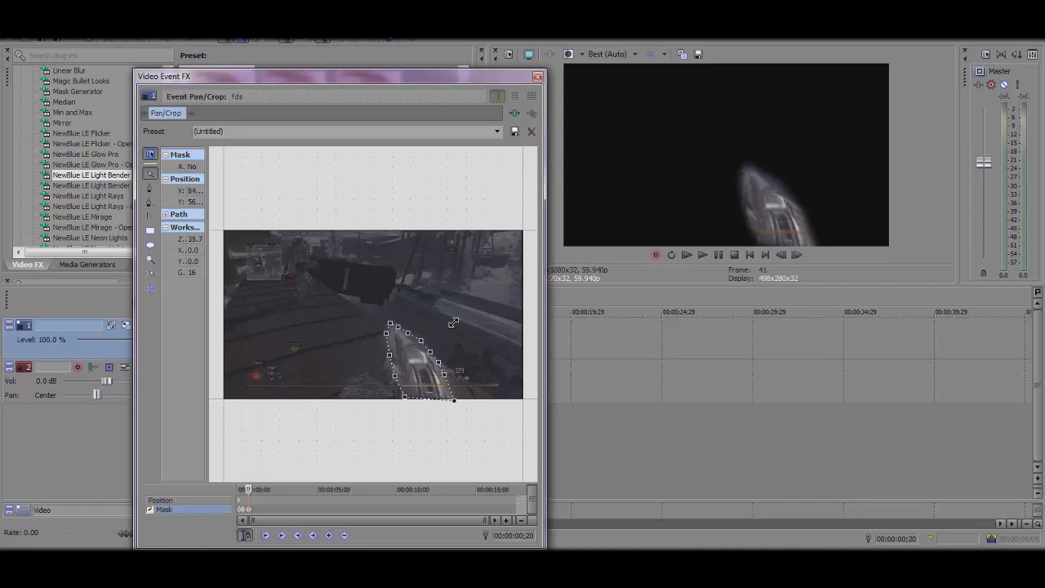
# Step: Advance to about 00:00:01;07 and shift the mask slightly to the right over the gun
pyautogui.click(798, 257)
pyautogui.click(798, 258)
pyautogui.click(798, 258)
pyautogui.click(797, 259)
pyautogui.click(797, 258)
pyautogui.click(798, 258)
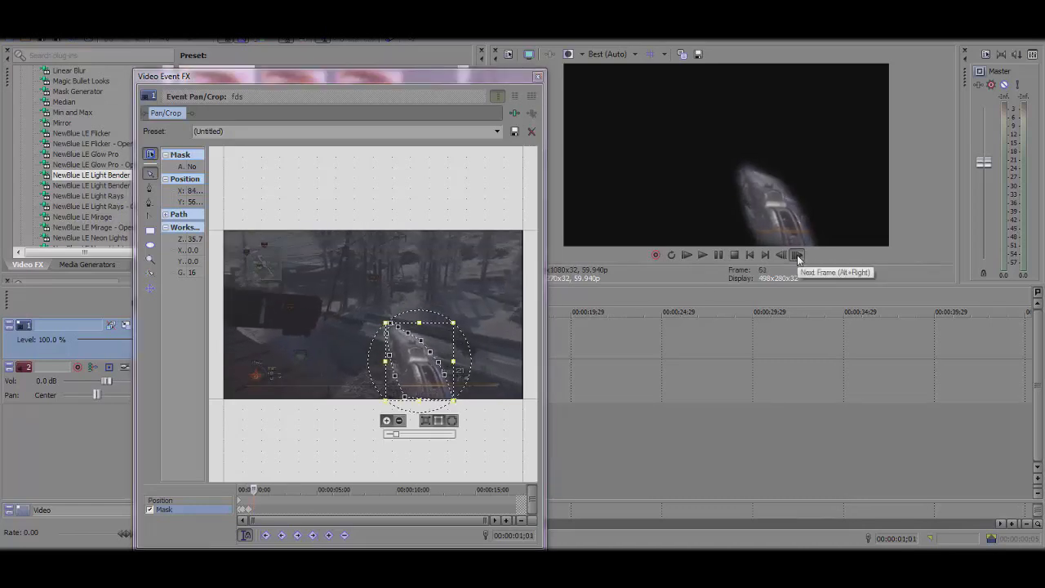
pyautogui.click(798, 258)
pyautogui.click(798, 258)
pyautogui.click(797, 258)
pyautogui.moveTo(443, 343); pyautogui.dragTo(447, 342)
# Step: Advance to frame 90 and extend the mask upward to cover the gun's tip
pyautogui.click(799, 256)
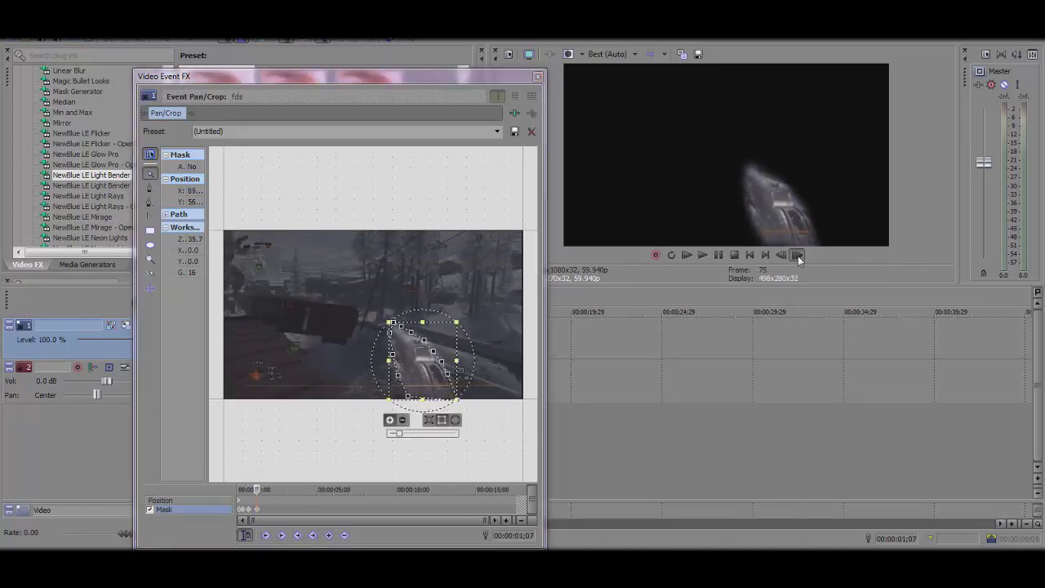
pyautogui.click(798, 255)
pyautogui.click(798, 255)
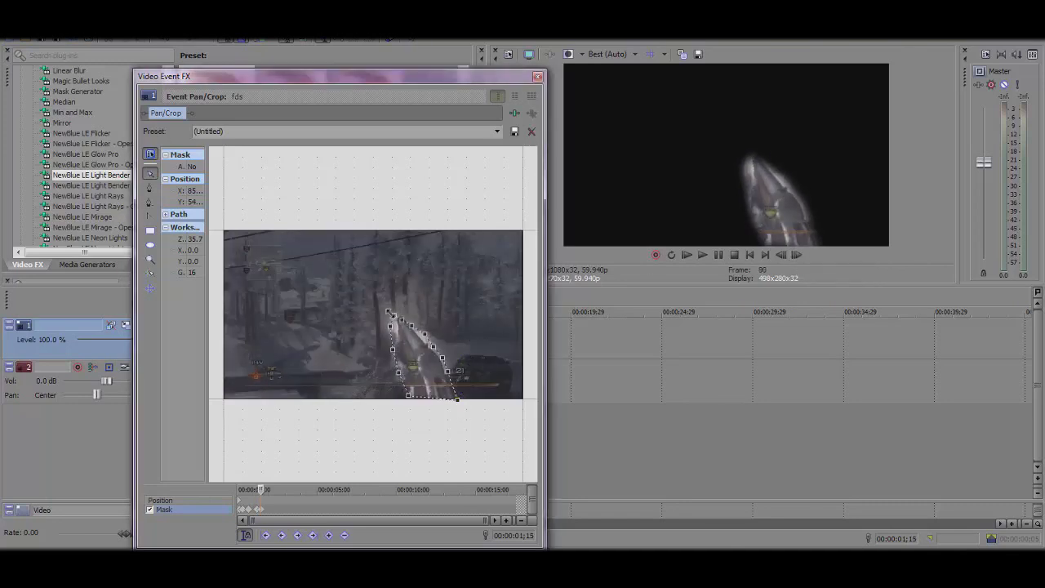
# Step: Move and stretch the mask leftward over the swinging gun on the frames just before frame 96
pyautogui.click(798, 255)
pyautogui.click(797, 255)
pyautogui.click(799, 256)
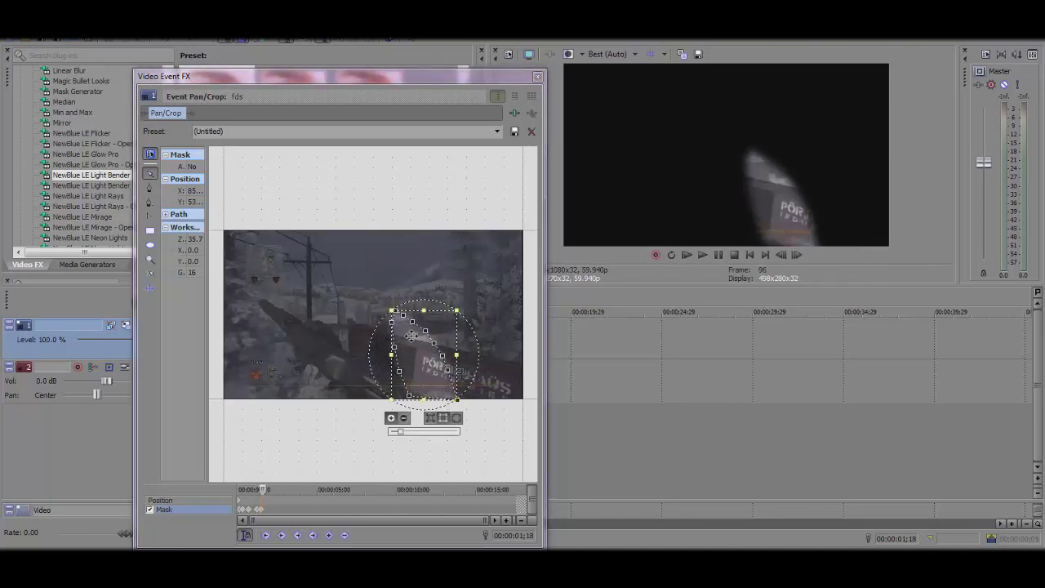
pyautogui.click(780, 256)
pyautogui.click(781, 256)
pyautogui.moveTo(428, 353); pyautogui.dragTo(381, 364)
pyautogui.click(797, 257)
pyautogui.moveTo(349, 320); pyautogui.dragTo(250, 292)
# Step: At frame 96, resize the mask and adjust its anchor points to match the outline of the tilted gun
pyautogui.click(797, 255)
pyautogui.moveTo(369, 474); pyautogui.dragTo(296, 449)
pyautogui.moveTo(299, 403); pyautogui.dragTo(287, 364)
pyautogui.moveTo(260, 342); pyautogui.dragTo(270, 337)
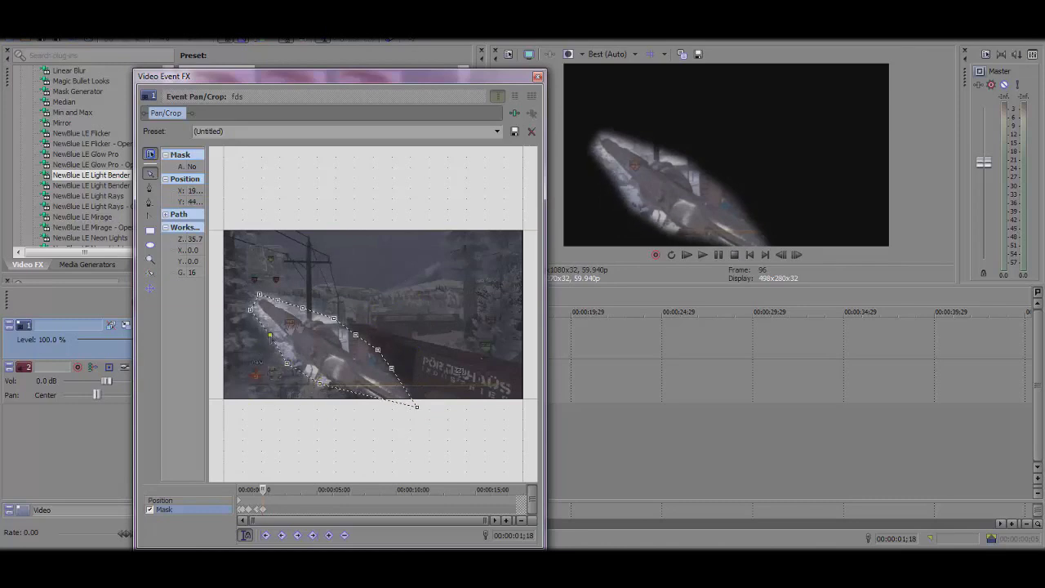
pyautogui.doubleClick(345, 328)
pyautogui.moveTo(416, 294); pyautogui.dragTo(406, 301)
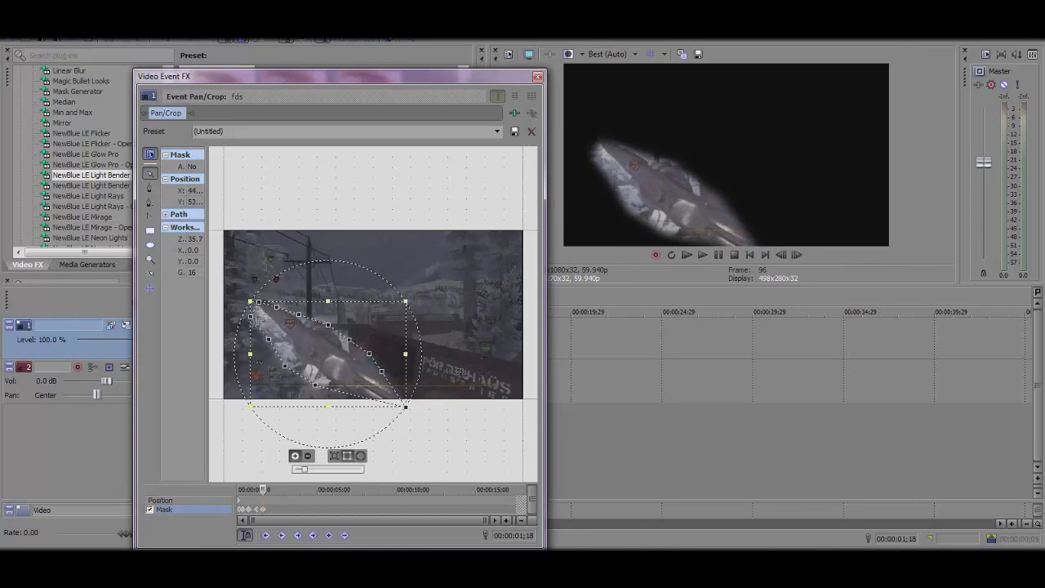
pyautogui.click(244, 306)
pyautogui.moveTo(259, 302); pyautogui.dragTo(289, 361)
# Step: At frame 98, stretch the mask toward the picture's upper-left edge to cover the enlarged gun
pyautogui.click(798, 256)
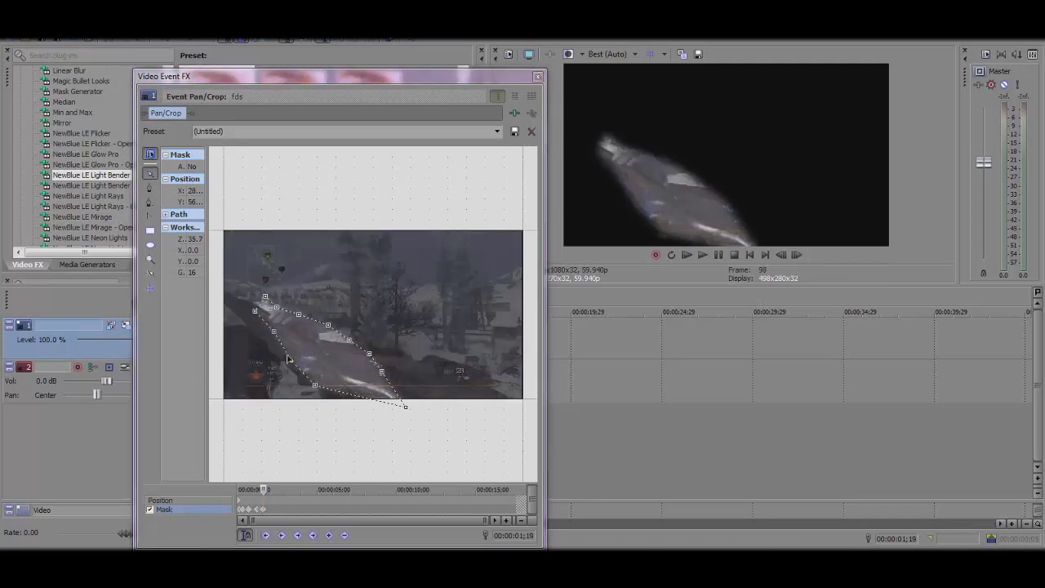
pyautogui.doubleClick(287, 357)
pyautogui.moveTo(255, 295); pyautogui.dragTo(208, 280)
# Step: Advance just past frame 98 and move the mask out of the picture, below its lower-left corner
pyautogui.click(801, 256)
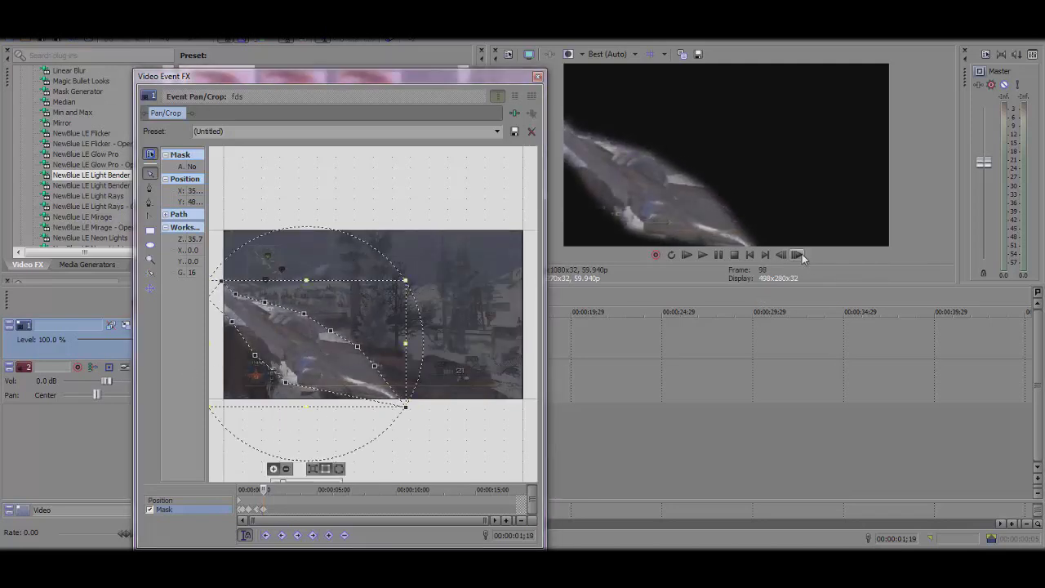
pyautogui.click(802, 255)
pyautogui.moveTo(318, 331); pyautogui.dragTo(236, 467)
# Step: Step forward through the clip to frame 121 to check the preview with the mask outside the picture
pyautogui.click(793, 254)
pyautogui.click(793, 254)
pyautogui.click(794, 254)
pyautogui.click(793, 254)
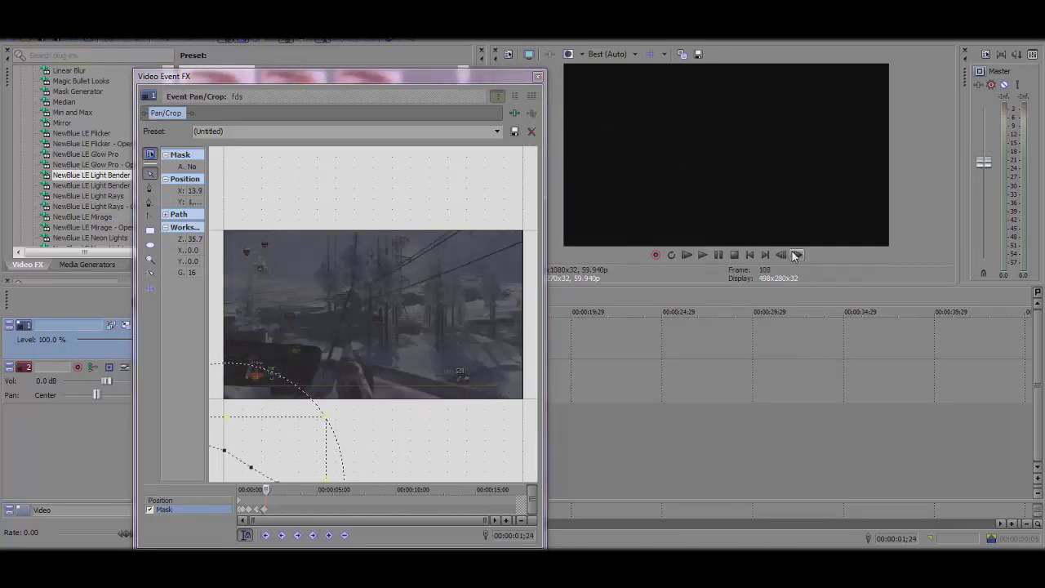
pyautogui.click(796, 256)
pyautogui.click(796, 256)
pyautogui.click(796, 256)
pyautogui.click(796, 256)
pyautogui.click(797, 256)
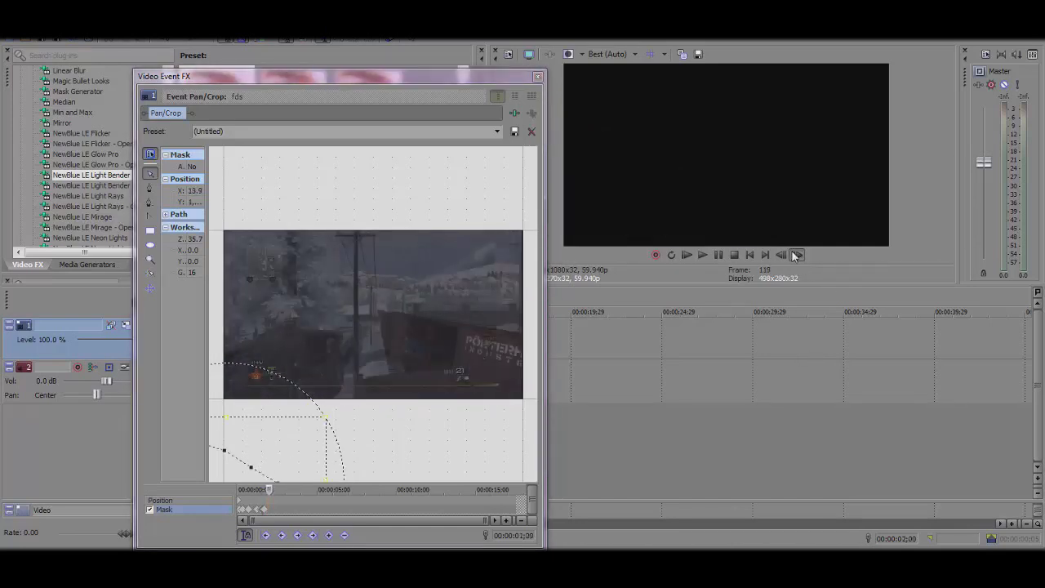
pyautogui.click(796, 255)
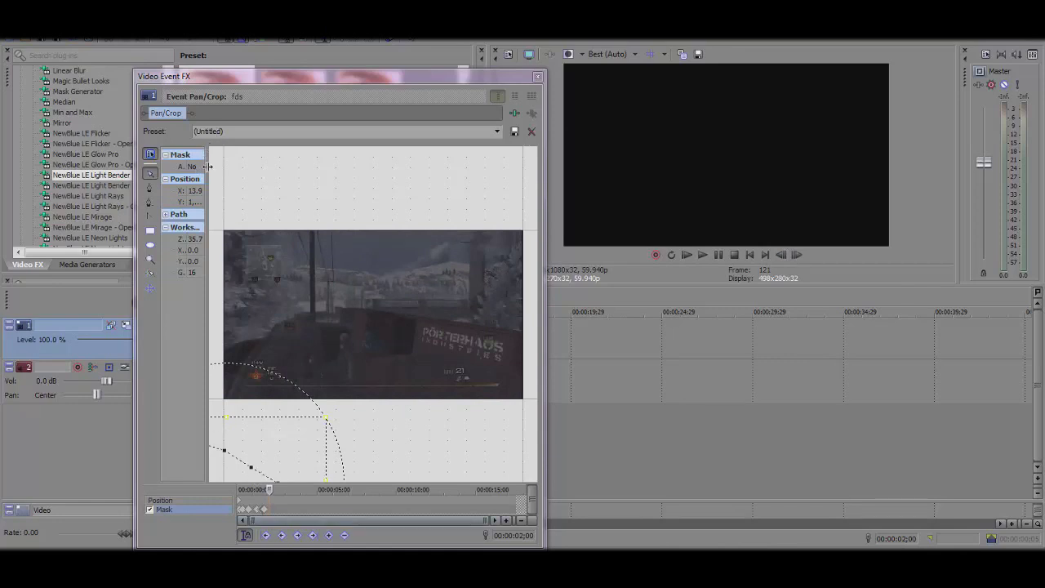
# Step: Widen the mask properties column, set the mask's Apply to FX option to Yes, and close the Video Event FX window
pyautogui.moveTo(207, 166); pyautogui.dragTo(296, 188)
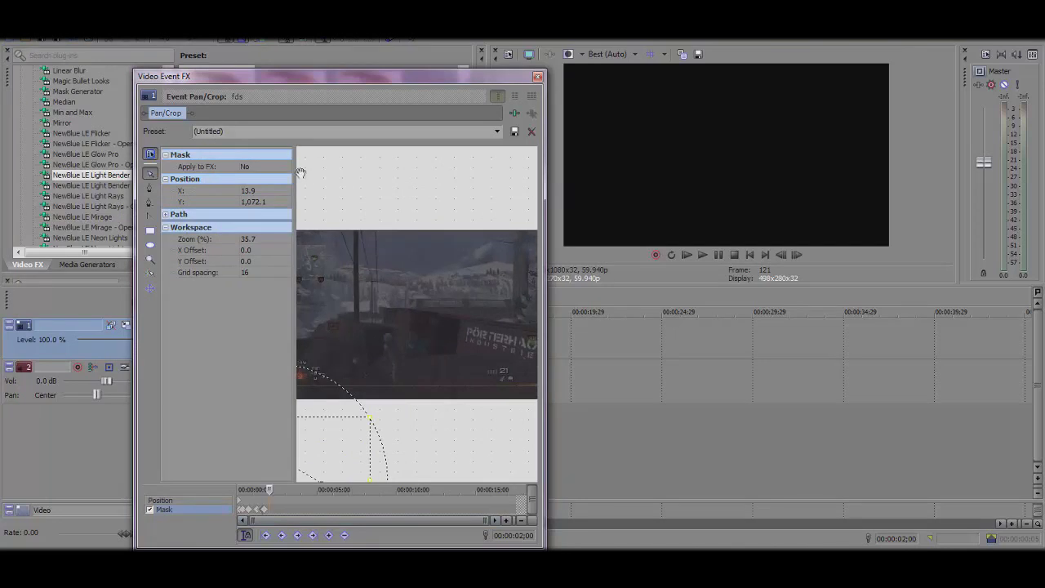
pyautogui.click(165, 155)
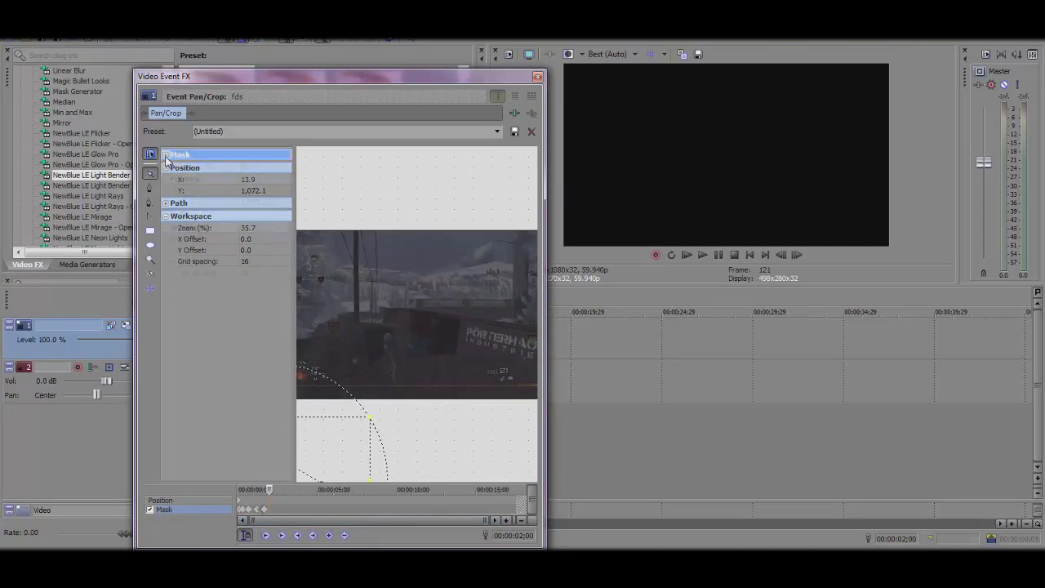
pyautogui.click(165, 155)
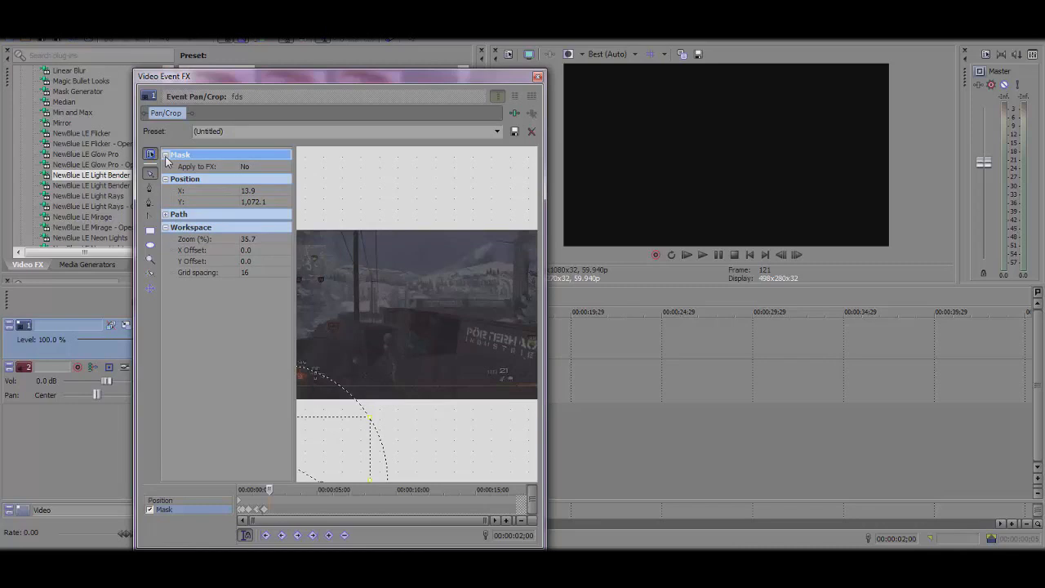
pyautogui.click(266, 167)
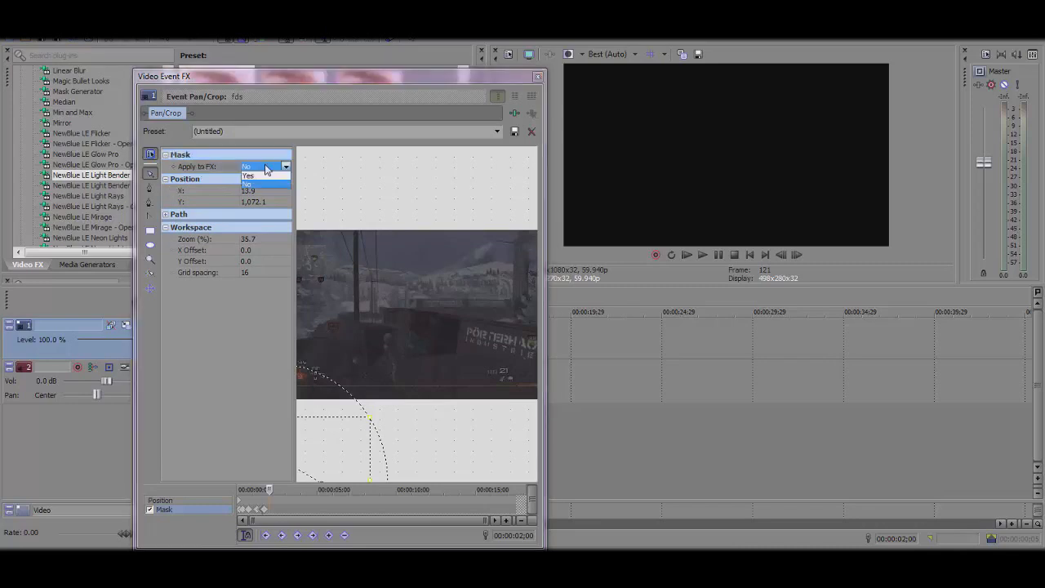
pyautogui.click(262, 177)
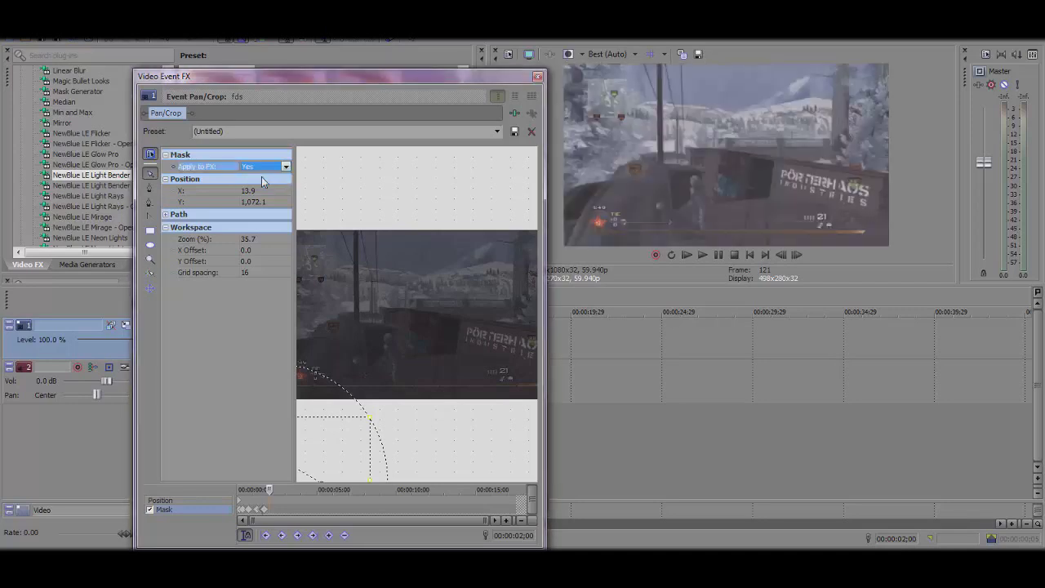
pyautogui.click(537, 78)
# Step: Play the gameplay clip from its start to review the unmasked picture
pyautogui.click(212, 338)
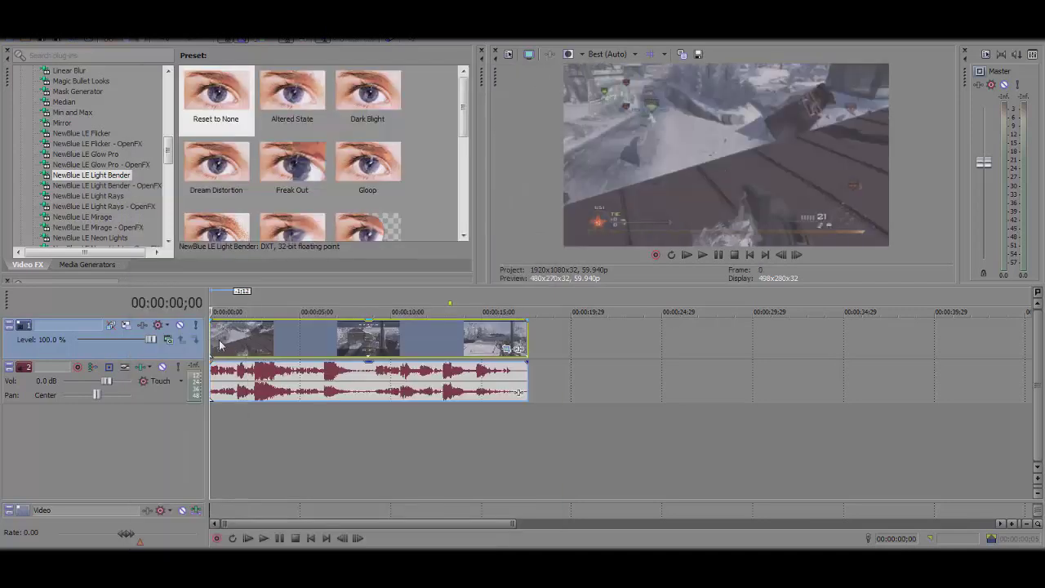
pyautogui.press('space')
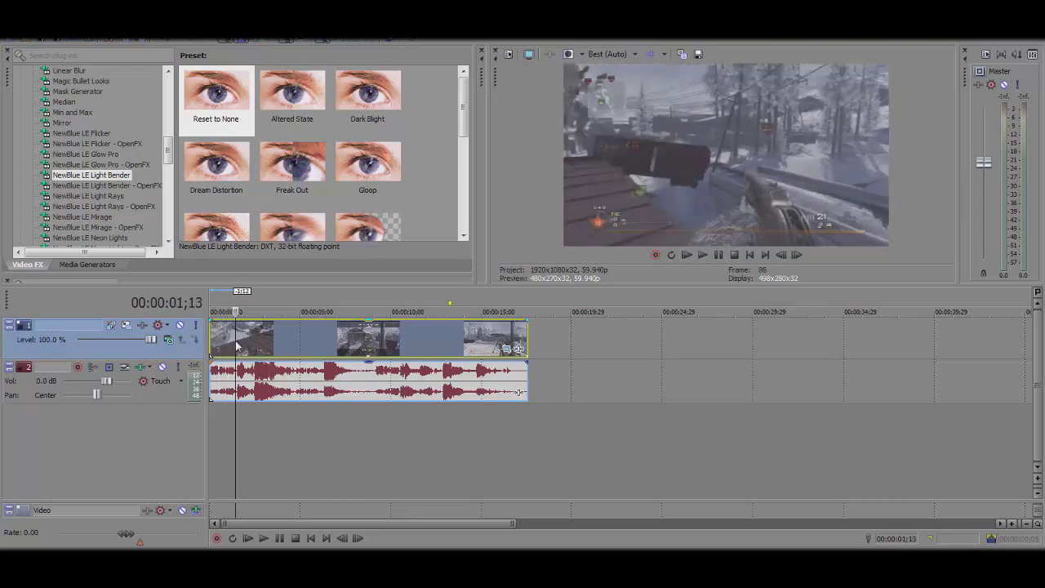
pyautogui.press('space')
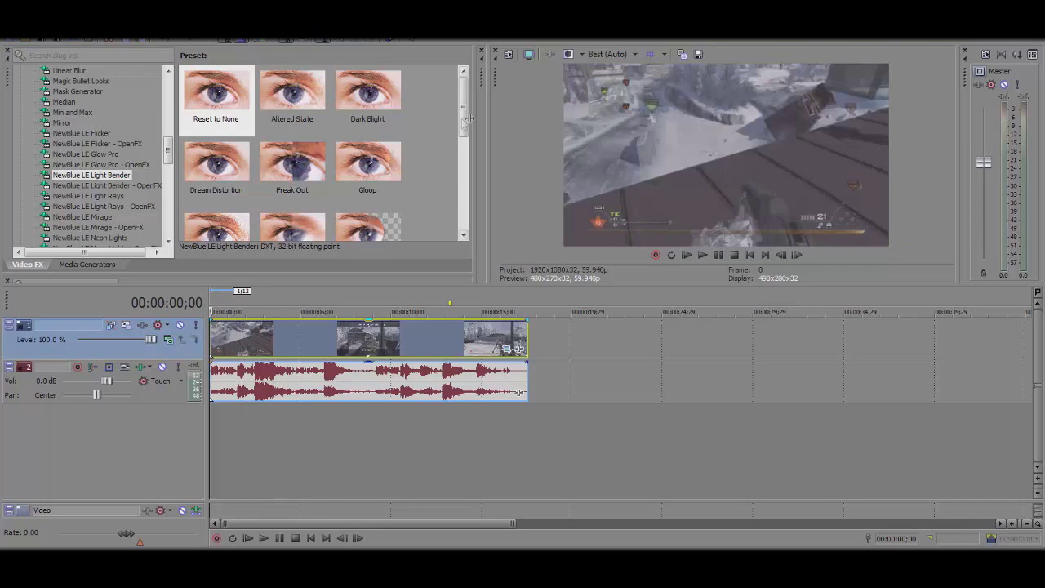
# Step: Apply the kk preset of NewBlue LE Light Bender to the gameplay clip and close the effect window
pyautogui.moveTo(469, 119); pyautogui.dragTo(468, 204)
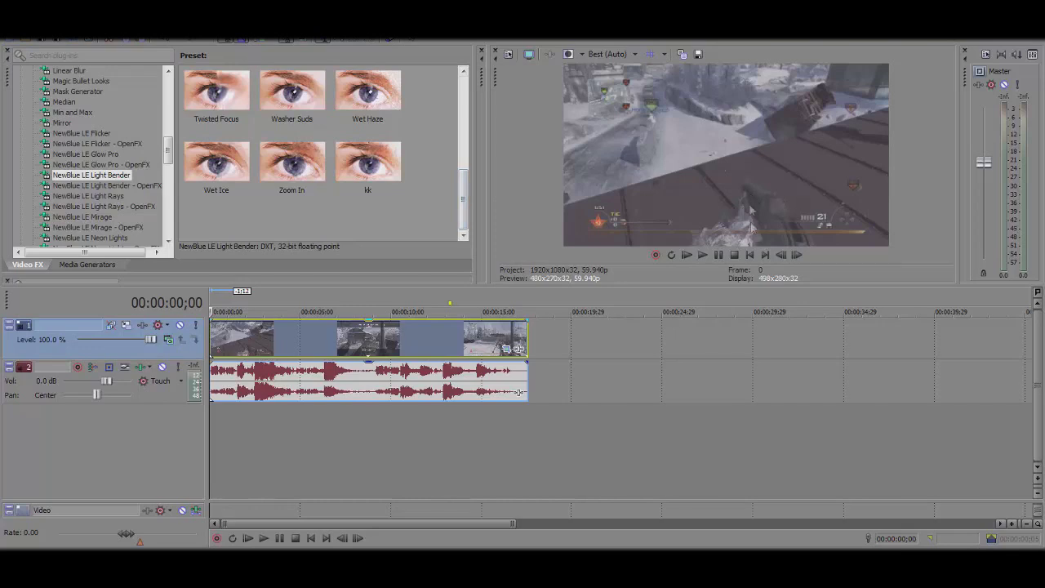
pyautogui.moveTo(368, 163); pyautogui.dragTo(280, 337)
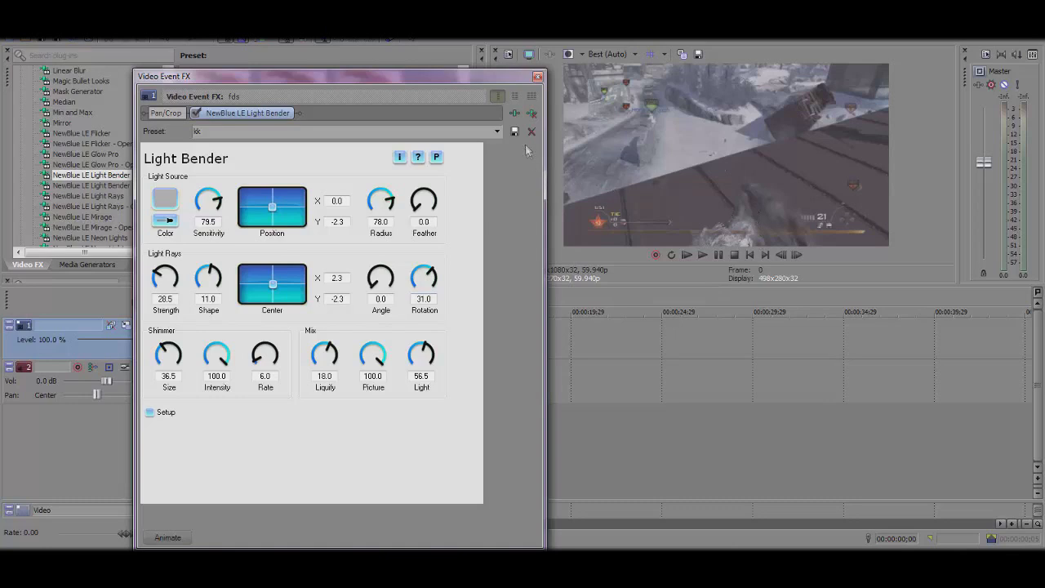
pyautogui.click(537, 76)
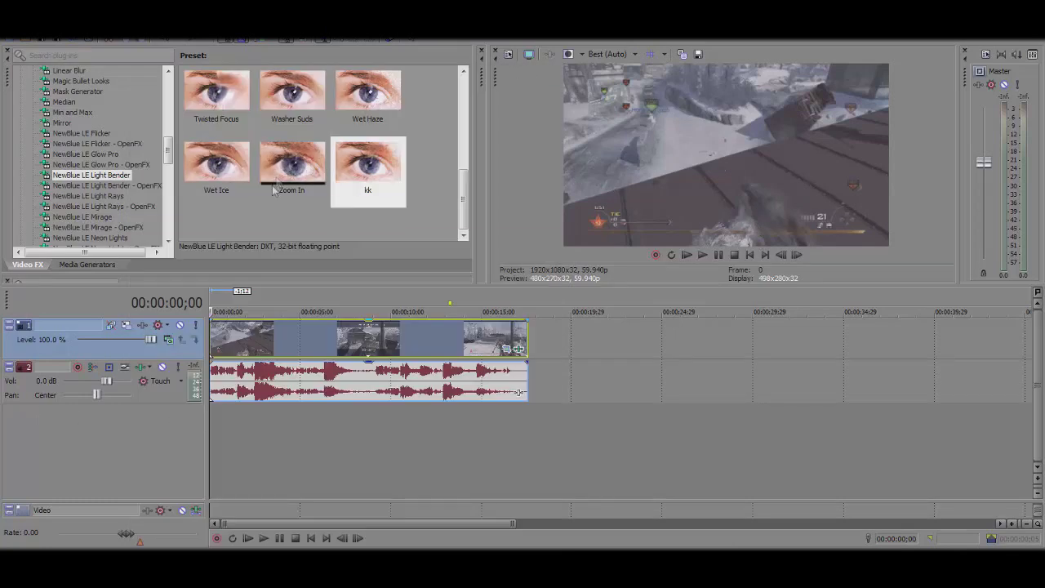
# Step: Add the HSL Adjust effect with its (Default) preset to the gameplay clip
pyautogui.moveTo(169, 154); pyautogui.dragTo(169, 131)
pyautogui.click(63, 135)
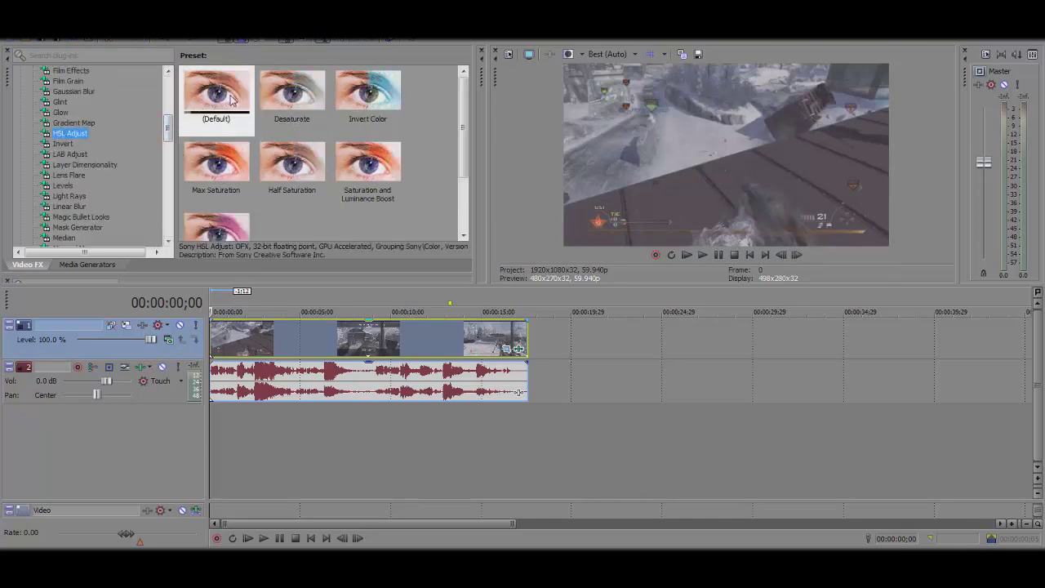
pyautogui.moveTo(234, 99); pyautogui.dragTo(234, 336)
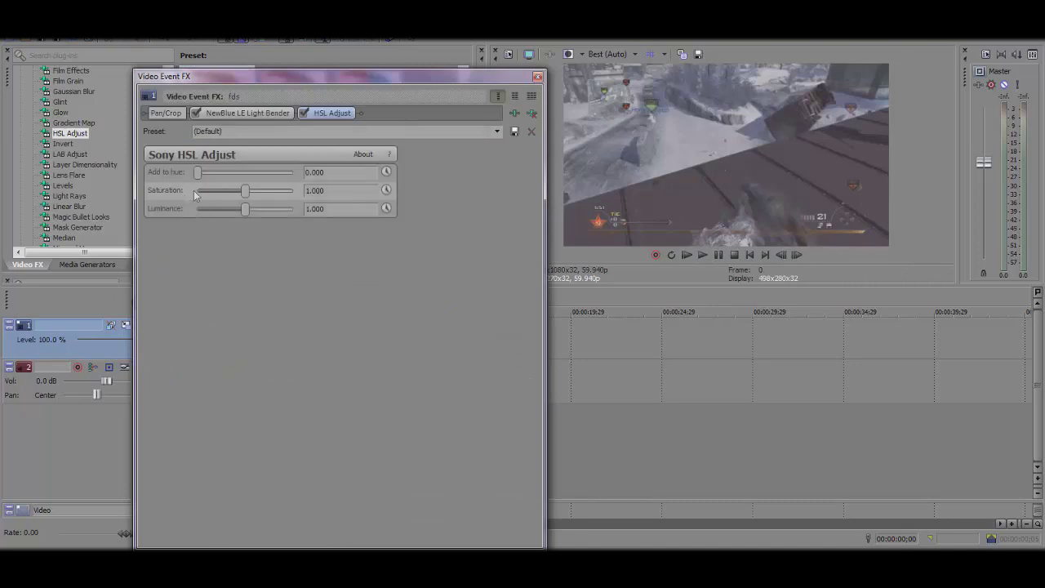
# Step: Try out the Add to hue range, then animate it from 0.000 at the start to 0.973 at 00:00:00;23
pyautogui.moveTo(202, 174); pyautogui.dragTo(258, 171)
pyautogui.moveTo(257, 161); pyautogui.dragTo(164, 169)
pyautogui.click(387, 172)
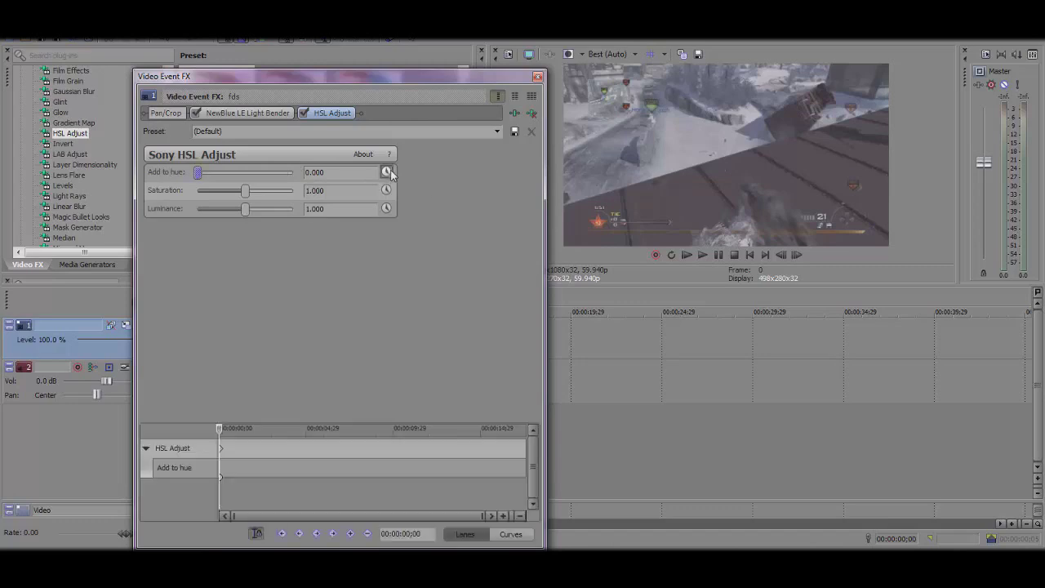
pyautogui.click(232, 489)
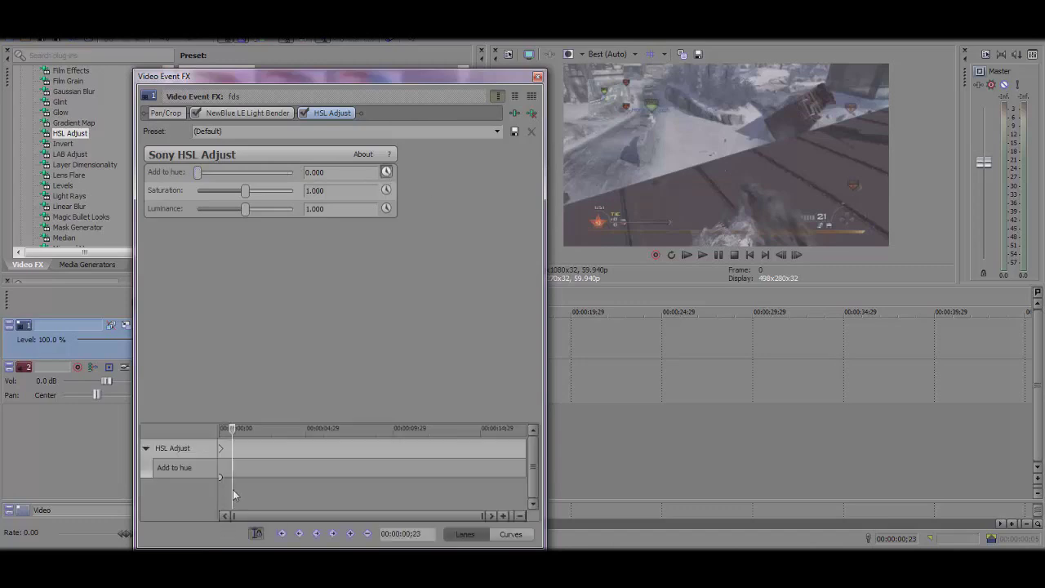
pyautogui.click(290, 173)
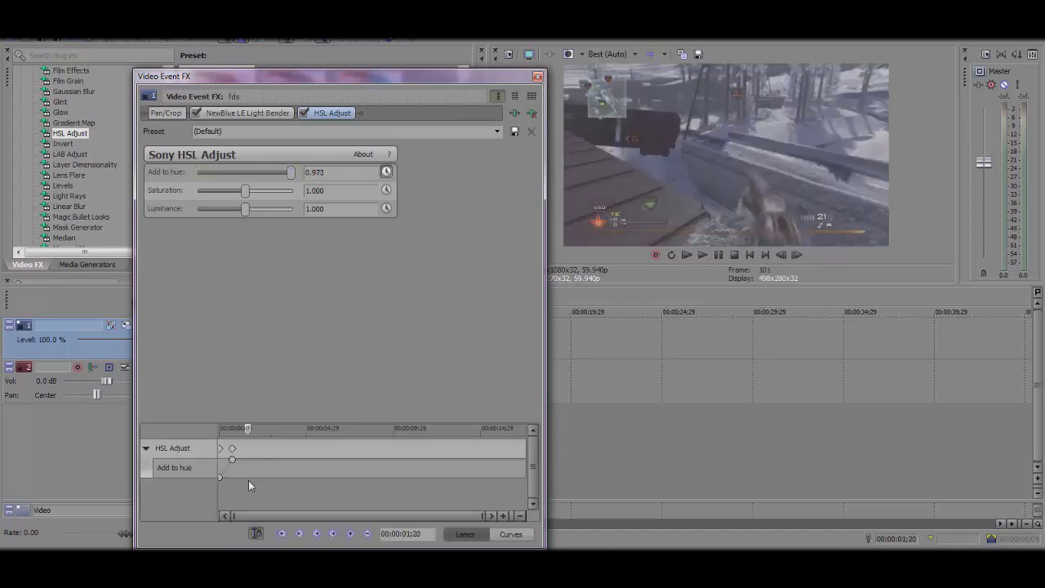
# Step: Keyframe Add to hue at 0.041 at 00:00:01;20 and 0.986 at 00:00:02;24, and close the effect window
pyautogui.click(198, 175)
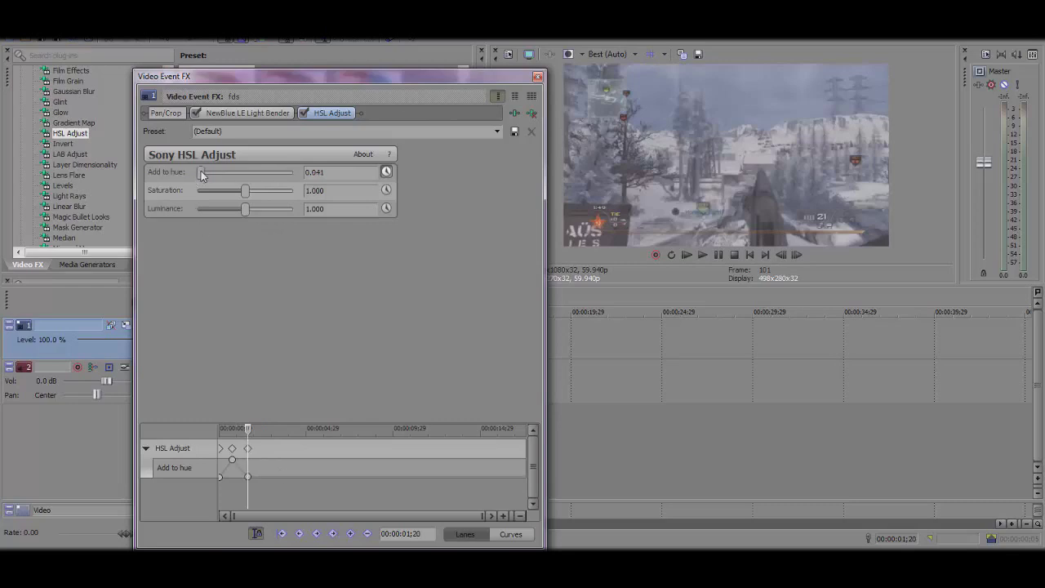
pyautogui.click(270, 489)
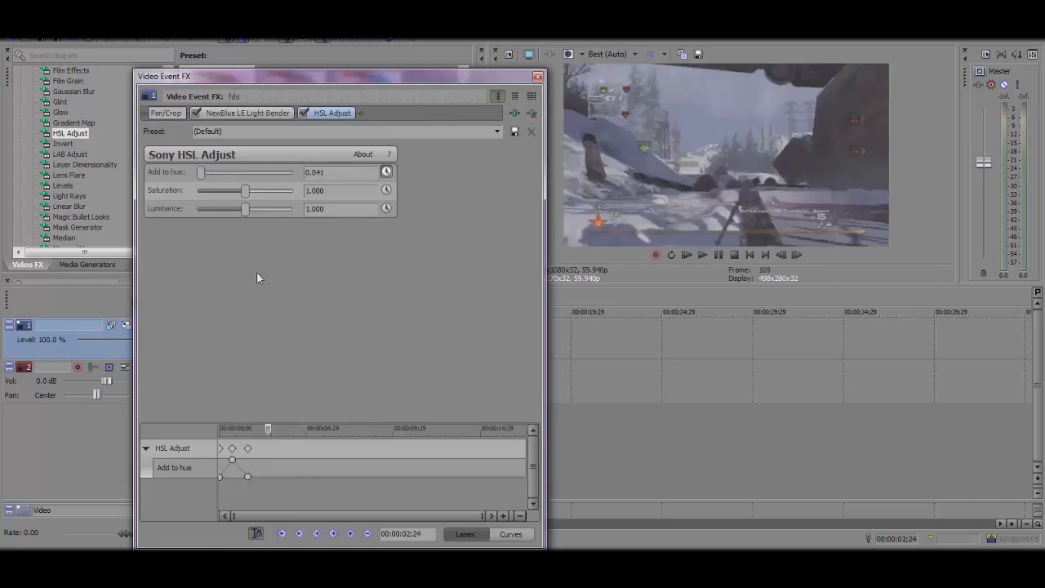
pyautogui.click(293, 175)
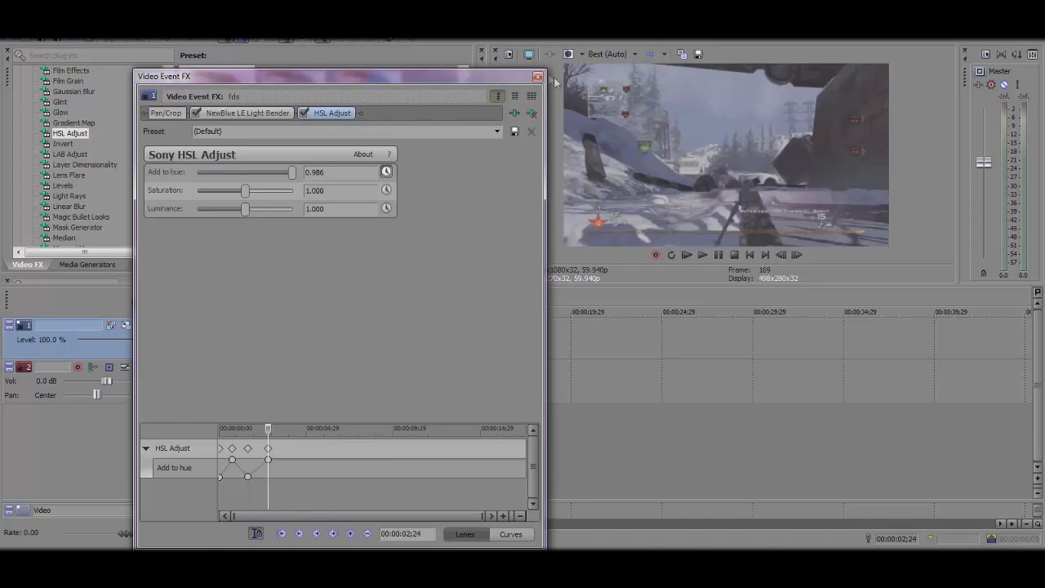
pyautogui.click(537, 77)
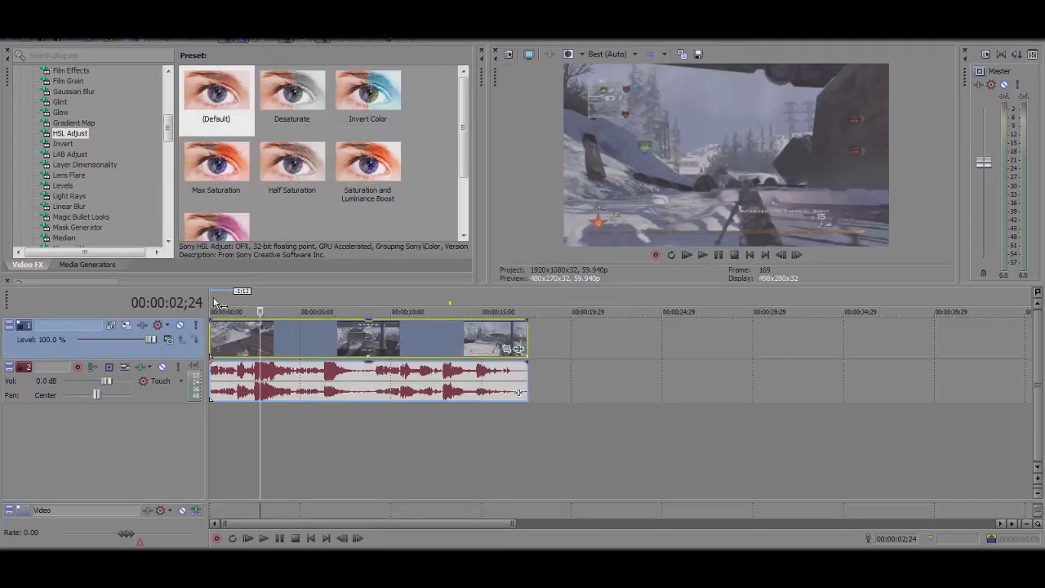
# Step: Mark the timeline from the start to 00:00:02;01 and play that section to review the effects on the gun
pyautogui.moveTo(213, 303); pyautogui.dragTo(247, 300)
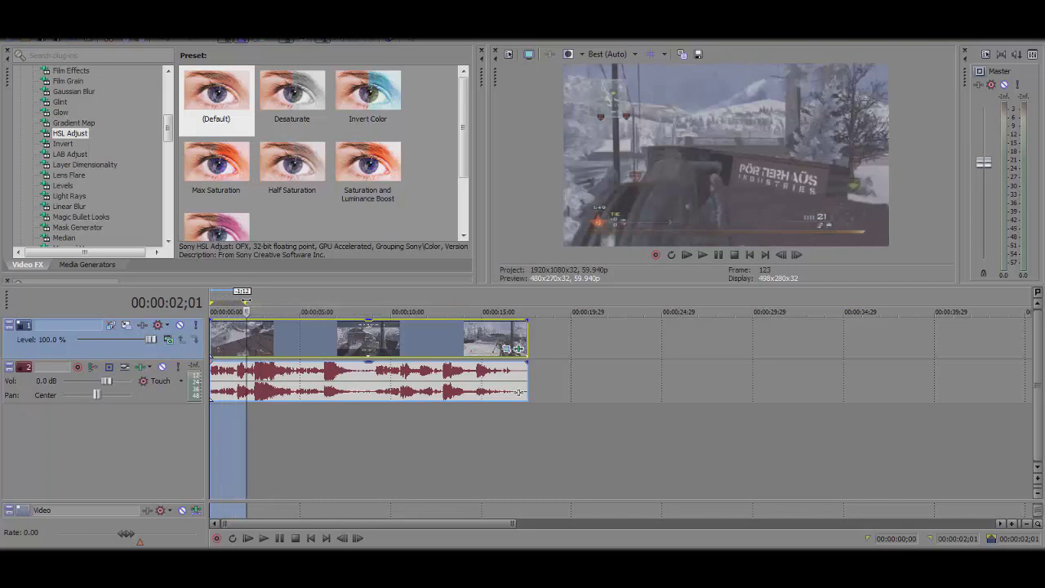
pyautogui.hotkey('ctrl', 'Home')
pyautogui.press('space')
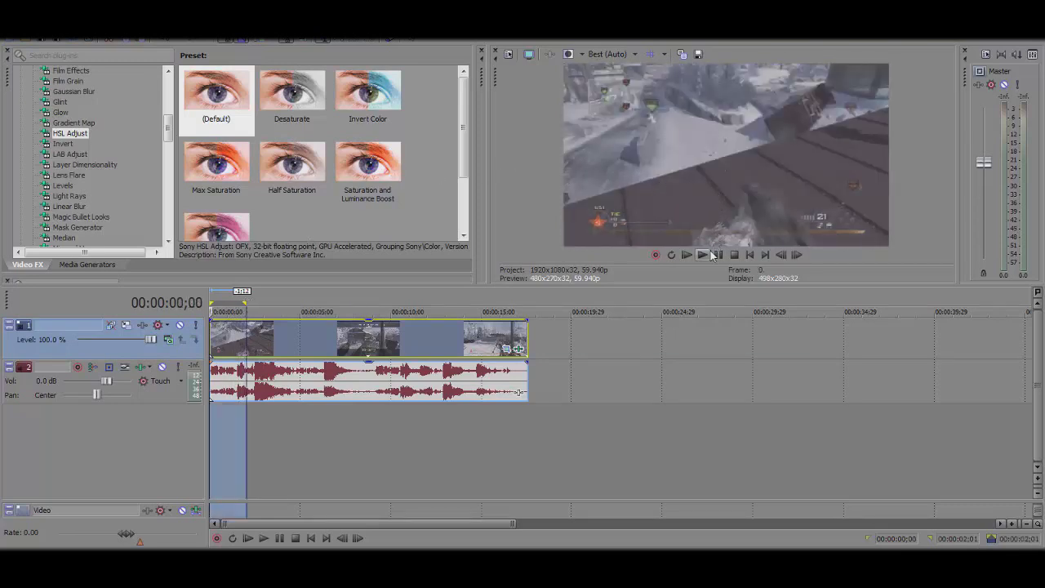
pyautogui.click(705, 255)
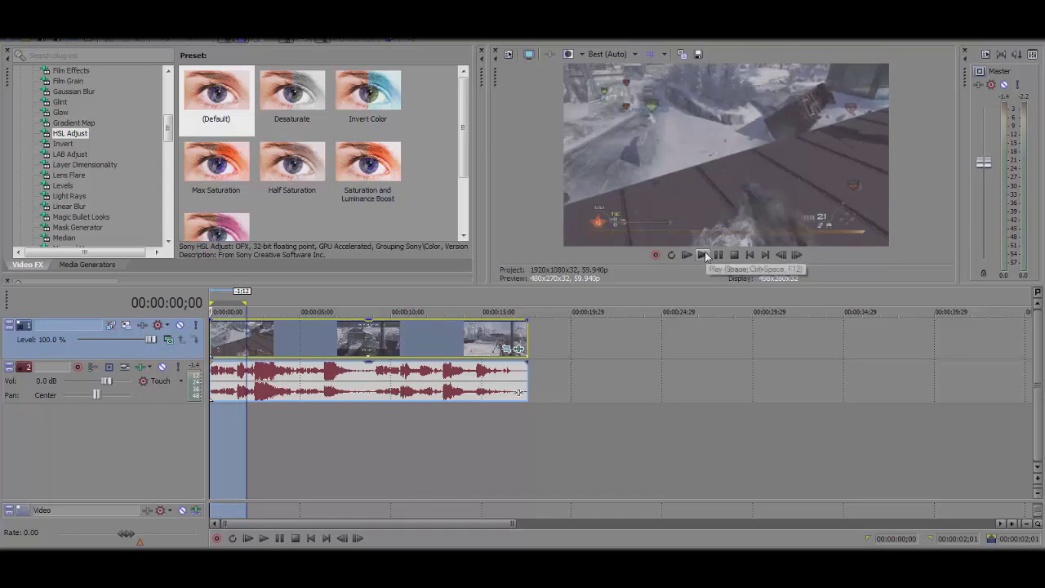
pyautogui.click(705, 256)
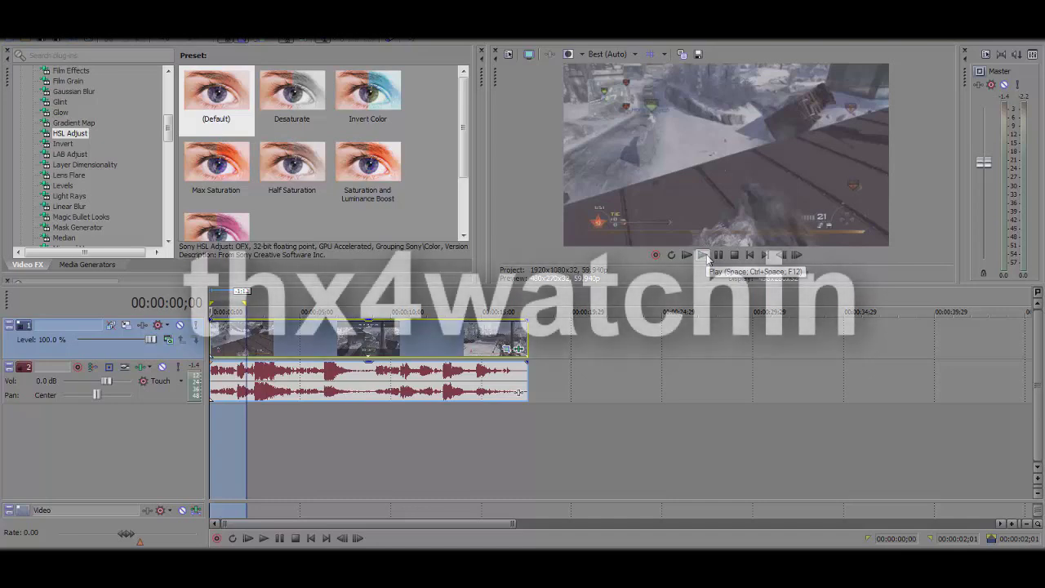
pyautogui.moveTo(381, 573)
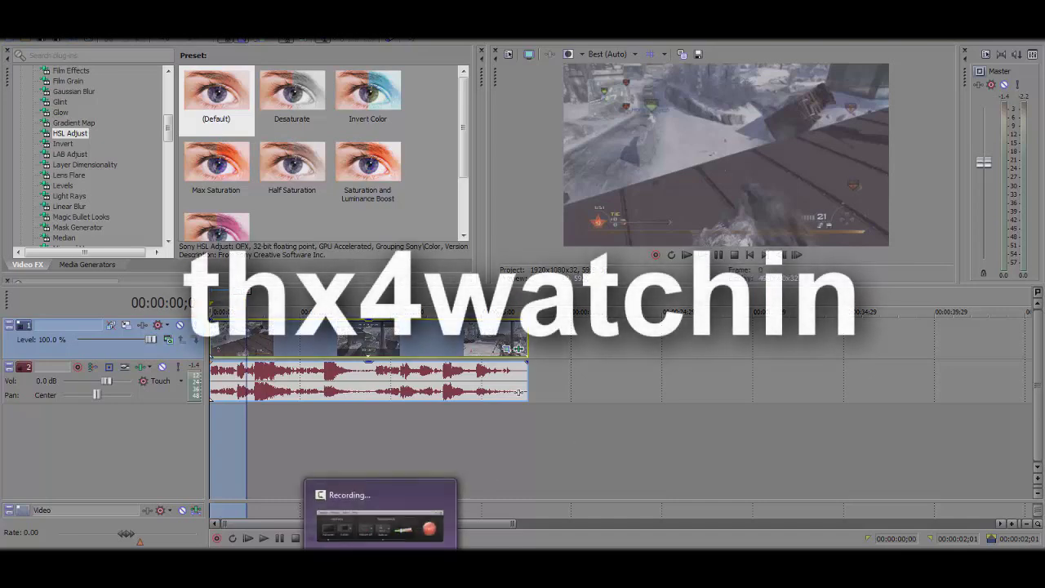